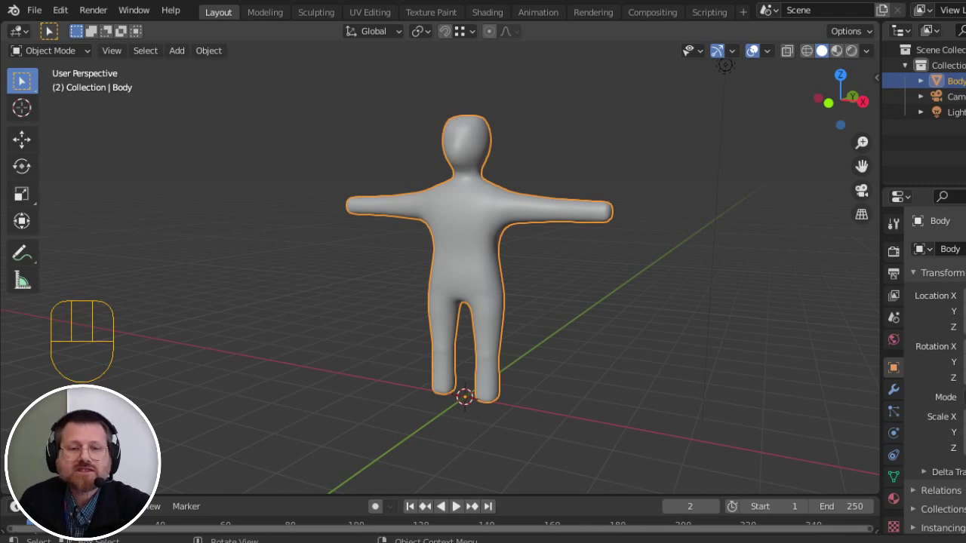
Step: Inspect the Body mesh in Edit Mode, then snap the 3D cursor to the world origin
scroll(468, 264, "up", 3)
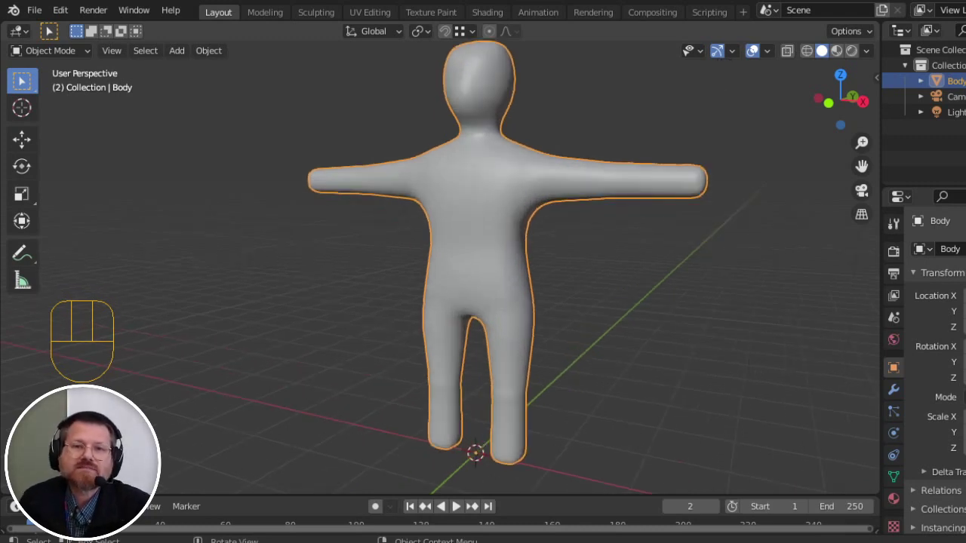
key("Tab")
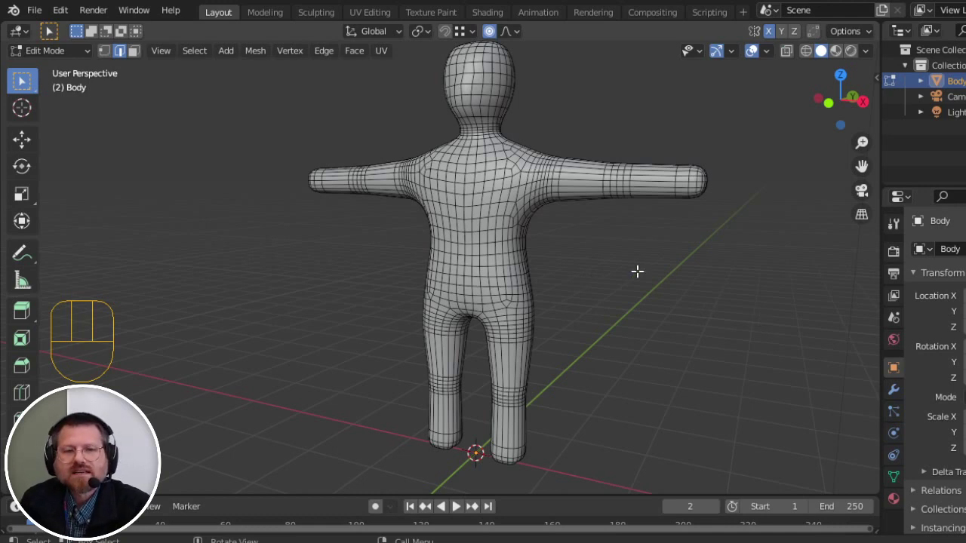
key("Tab")
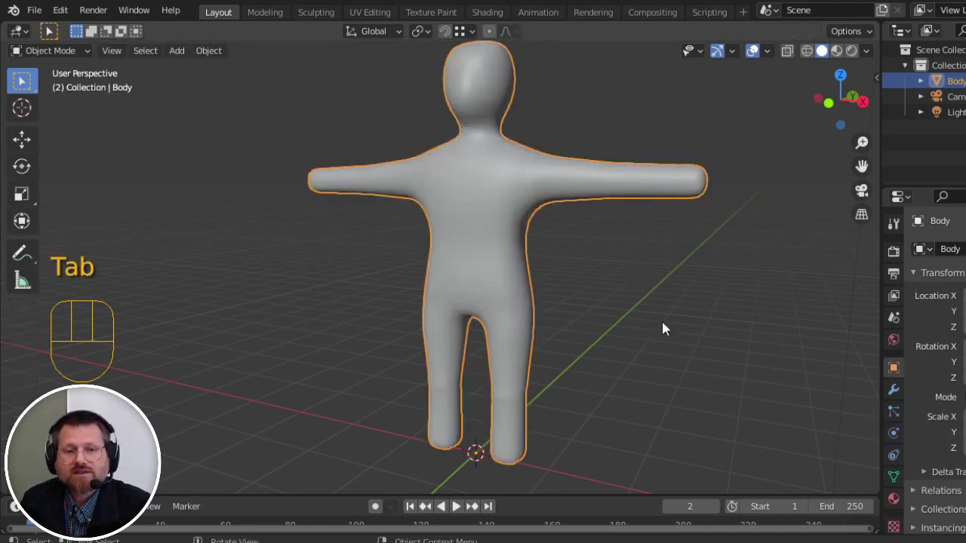
key("shift")
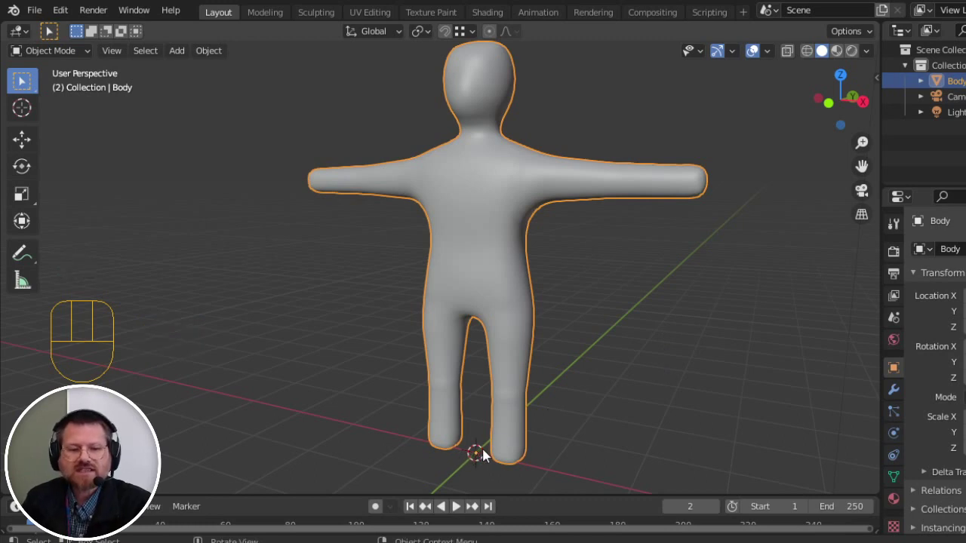
key("shift")
key("shift+s")
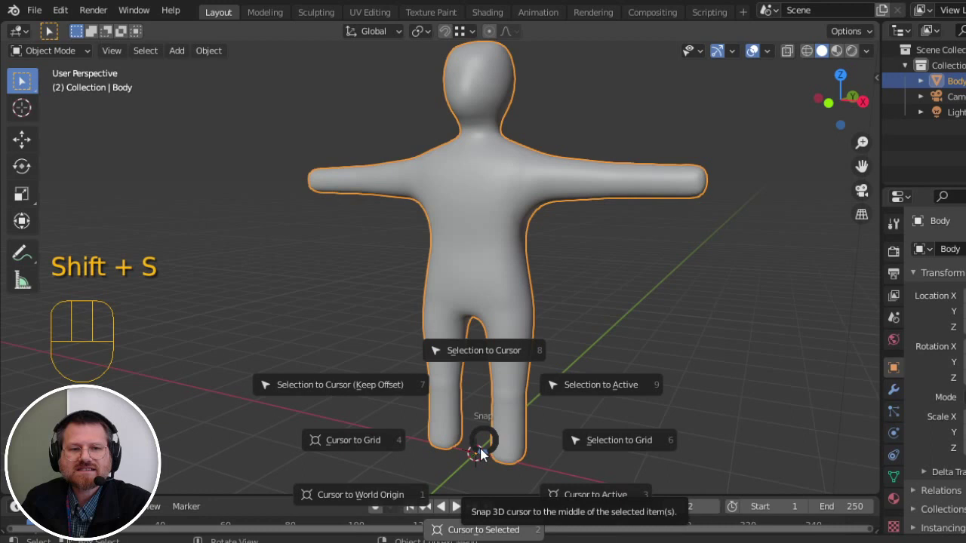
left_click(361, 497)
Step: Add a single-bone armature at the 3D cursor
middle_click_drag(674, 394, 652, 399, "shift")
key("shift+a")
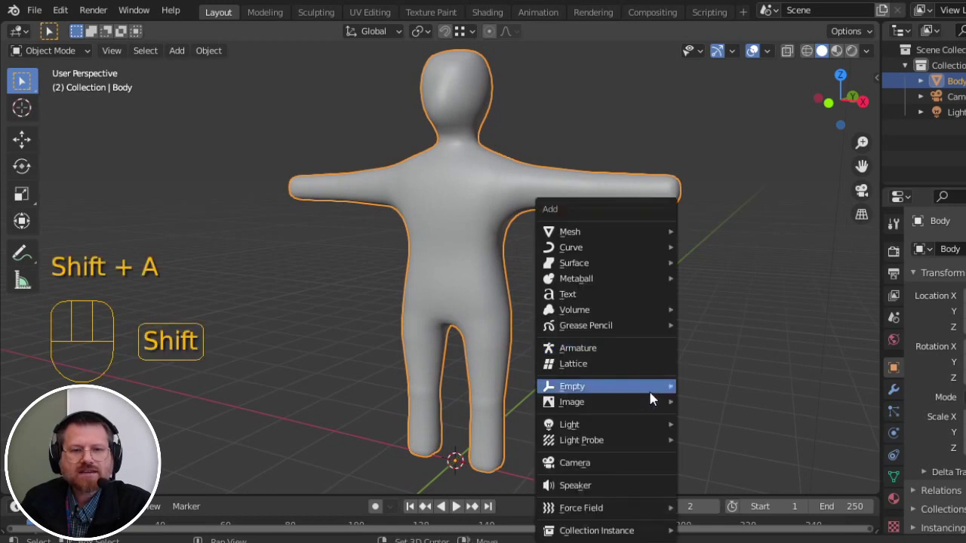
mouse_move(592, 231)
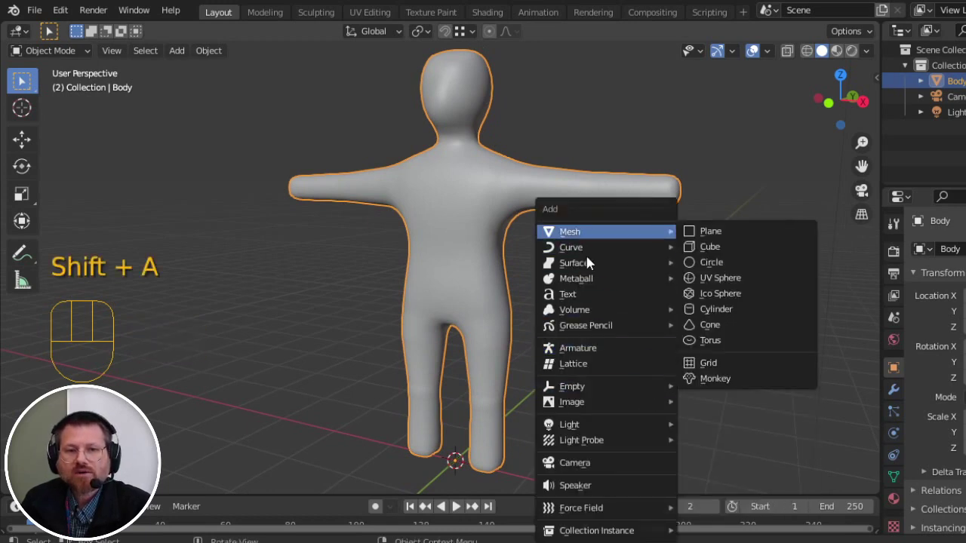
left_click(586, 348)
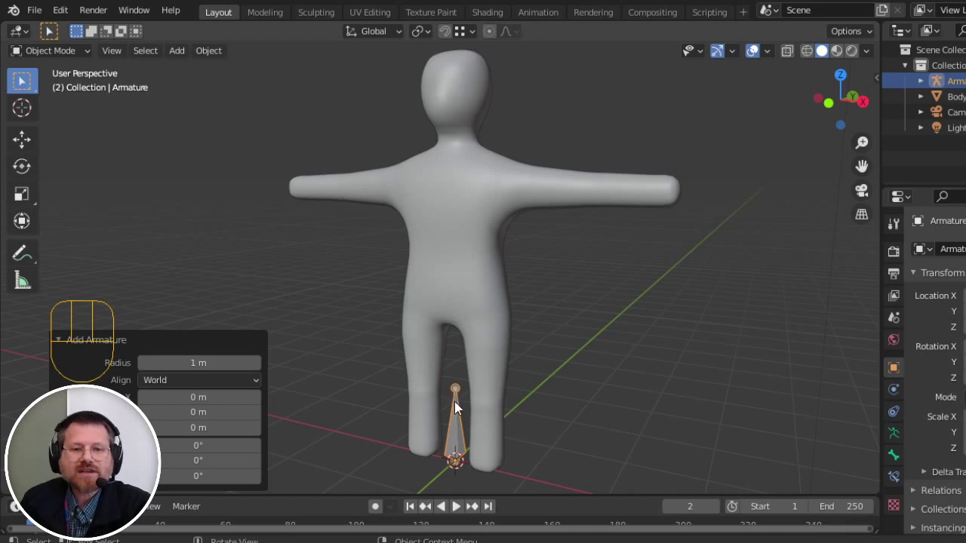
Step: Raise the armature's bone 2.5196 m along Z into the torso and show wireframe shading
key("Tab")
key("a")
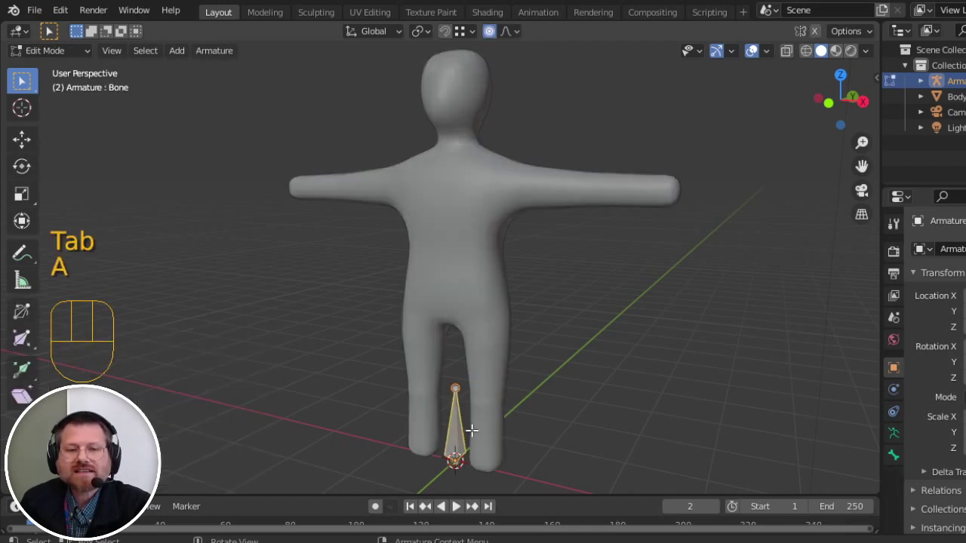
key("g")
key("z")
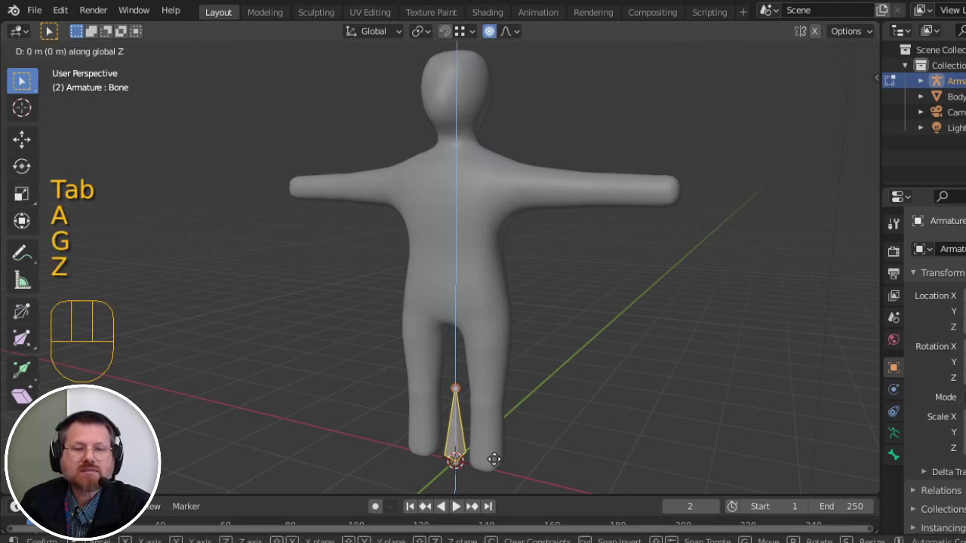
left_click(498, 268)
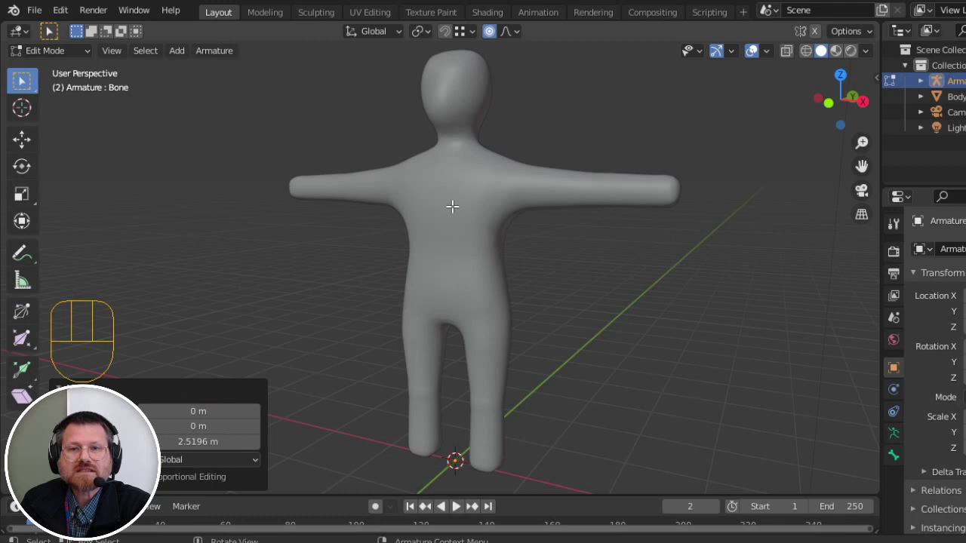
key("Tab")
left_click(806, 51)
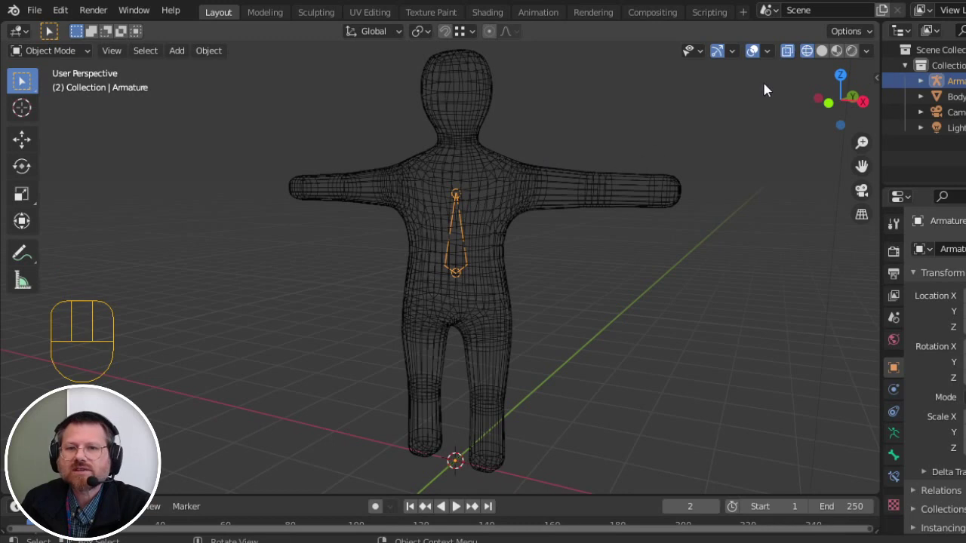
Step: Switch back to solid shading and enable In Front in the armature's Viewport Display settings
left_click(822, 51)
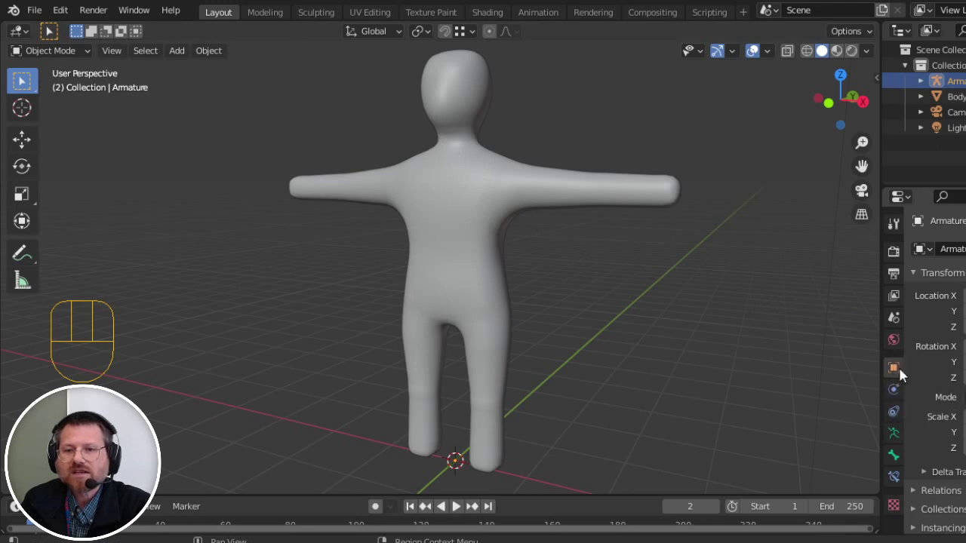
scroll(933, 377, "down", 5)
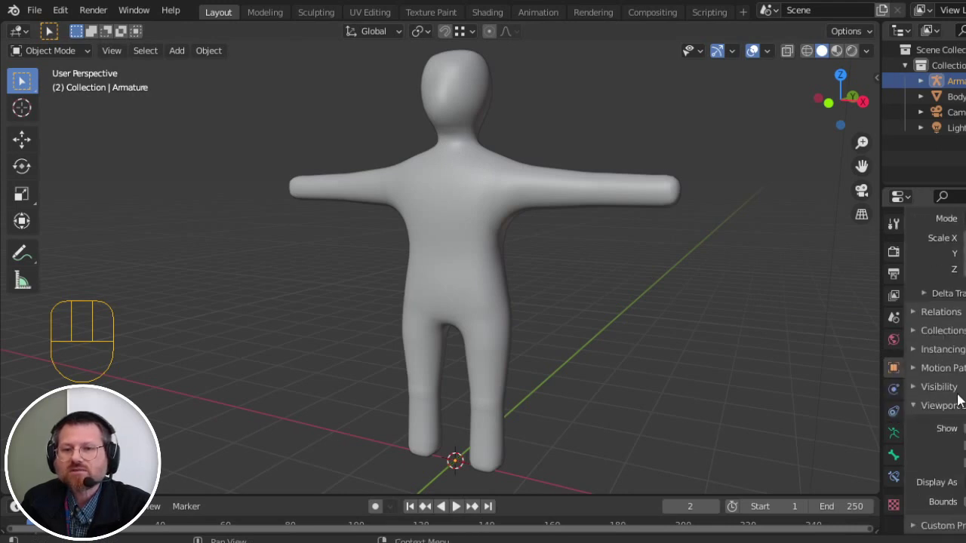
scroll(935, 422, "up", 3)
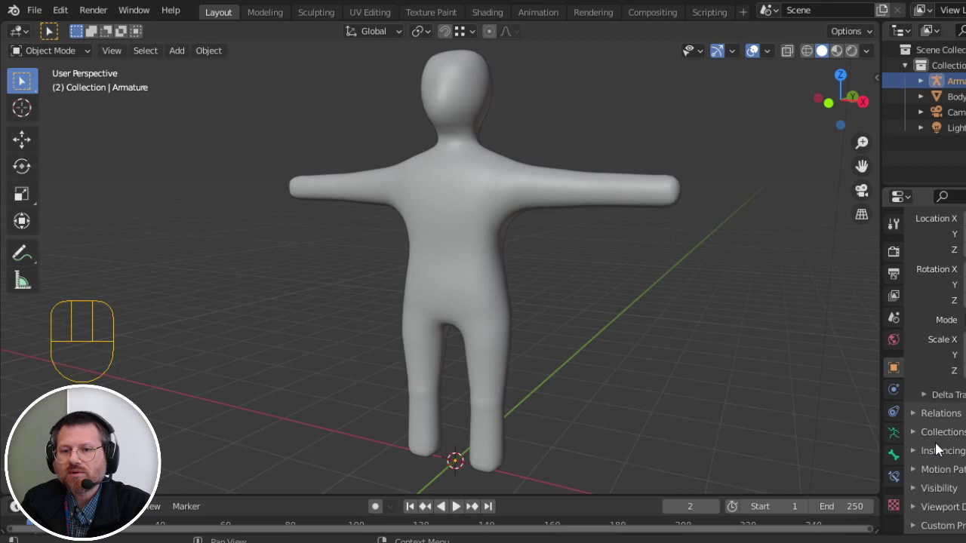
scroll(936, 377, "down", 3)
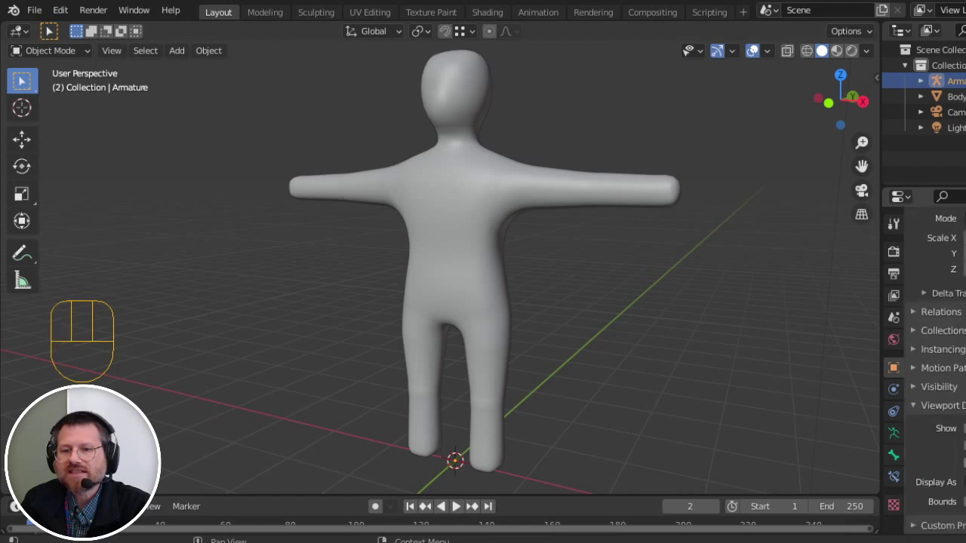
left_click(963, 463)
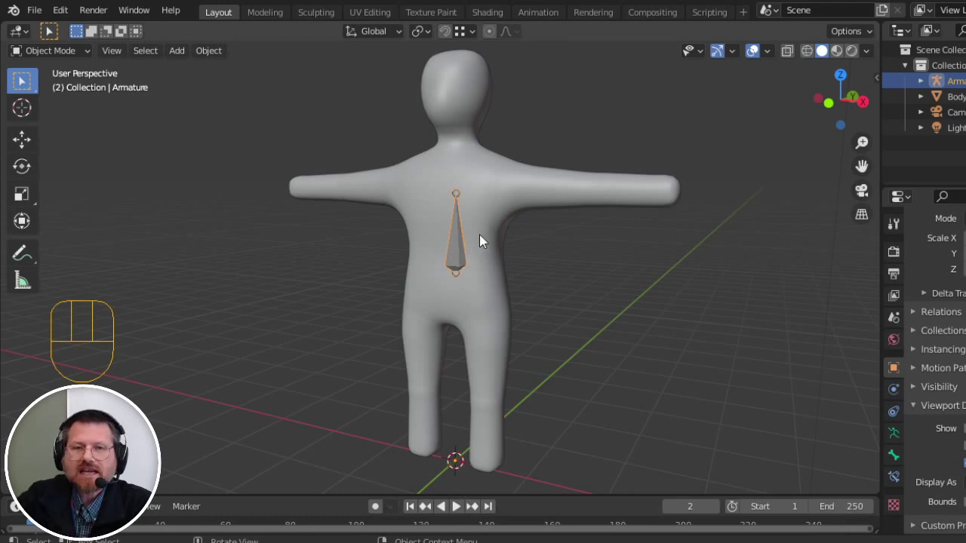
Step: Go to front view, zoom onto the chest and enter Edit Mode on the armature
key("KP_1")
scroll(478, 226, "up", 3)
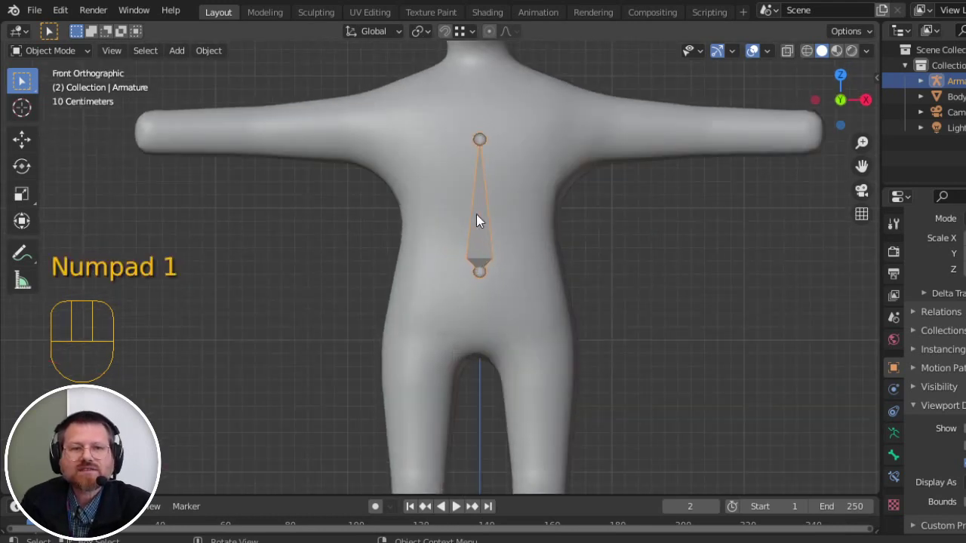
middle_click_drag(561, 215, 543, 254, "shift")
scroll(466, 239, "up", 2)
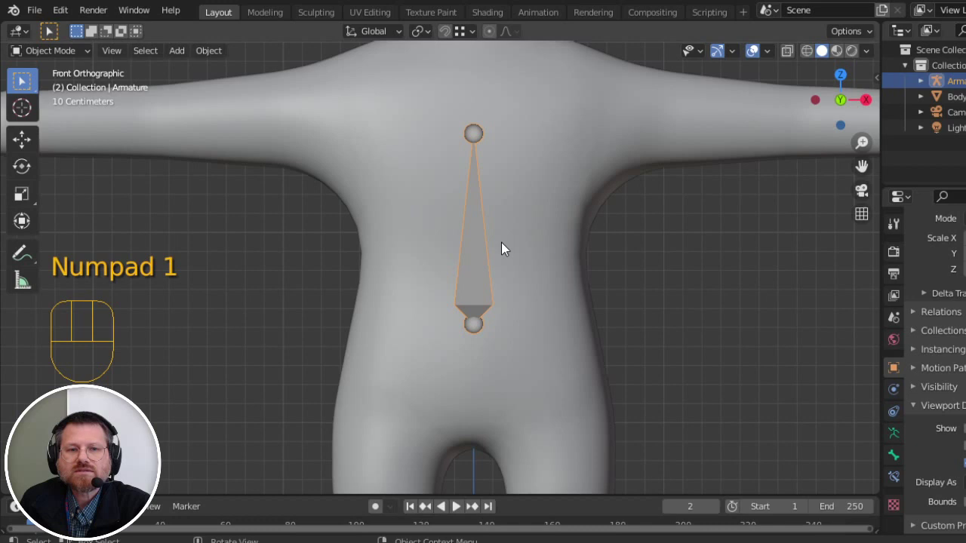
left_click(477, 249)
left_click(476, 249)
key("Tab")
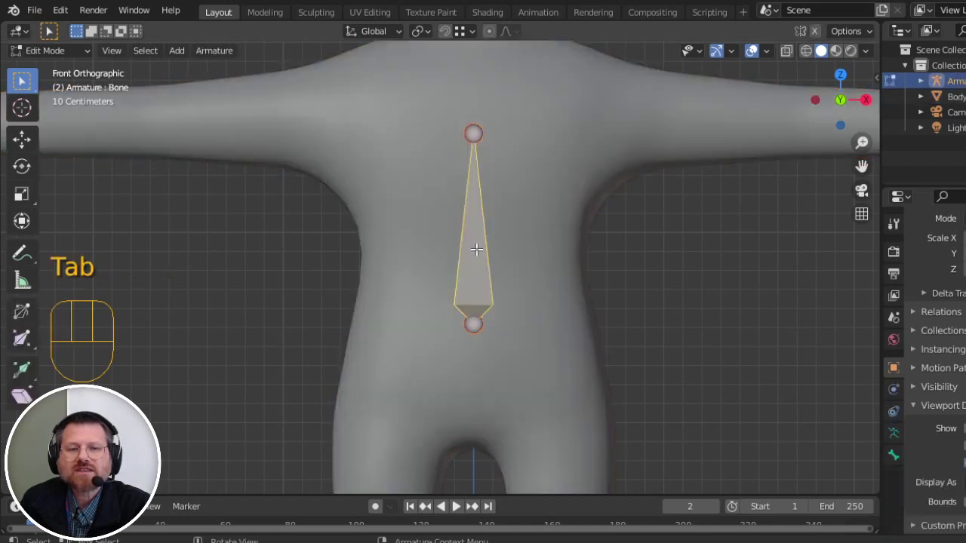
Step: Move the spine bone's bottom joint down to the hips and its top joint to the neck base
scroll(480, 251, "down", 1)
scroll(480, 252, "down", 1)
left_click(464, 176)
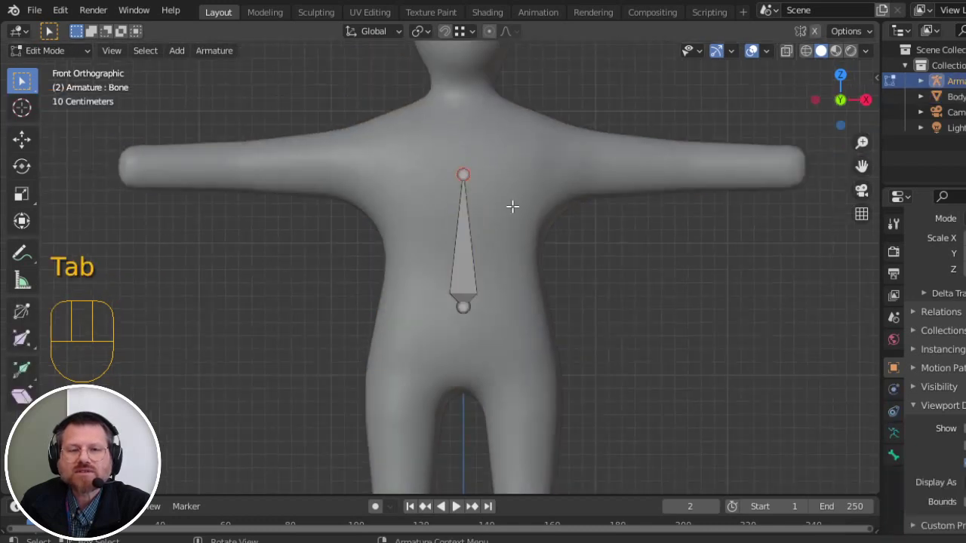
key("g")
key("z")
left_click(517, 159)
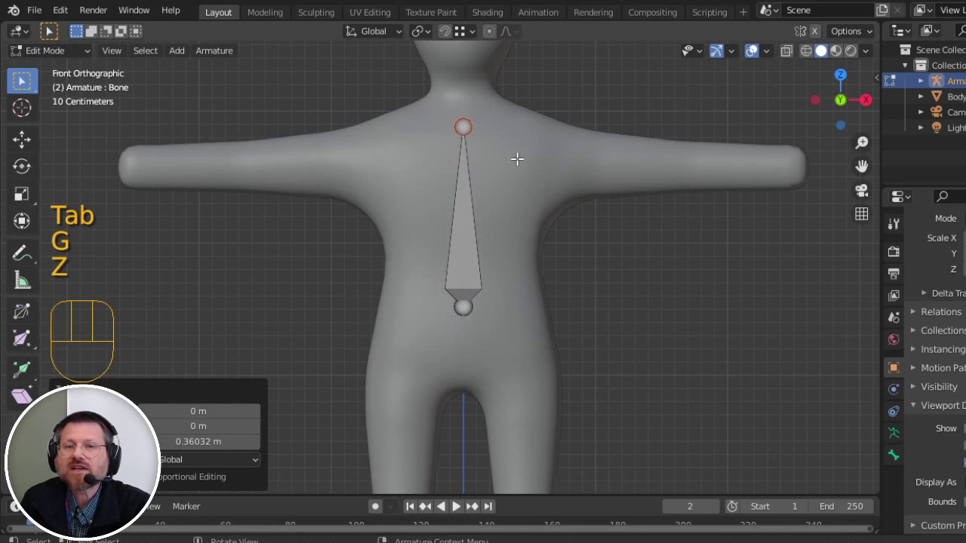
left_click(462, 306)
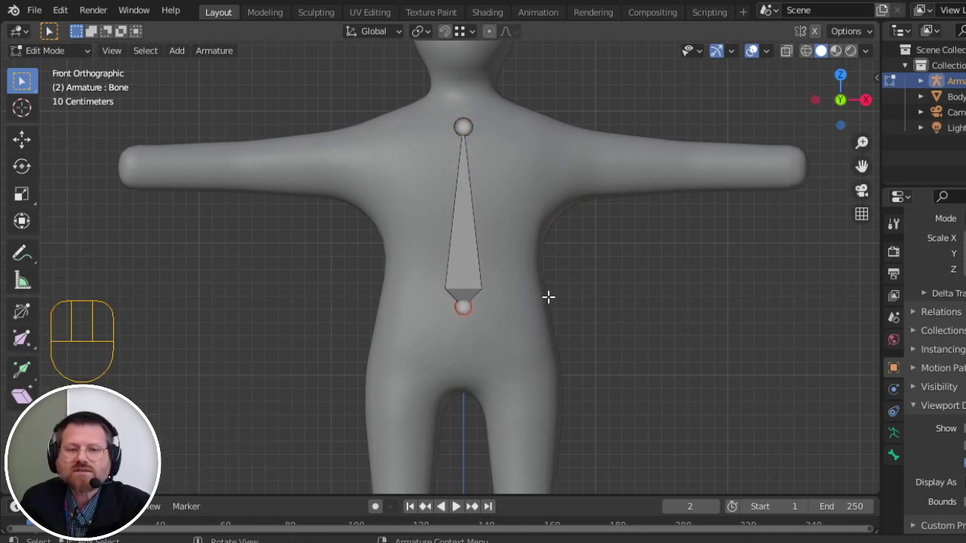
key("g")
key("z")
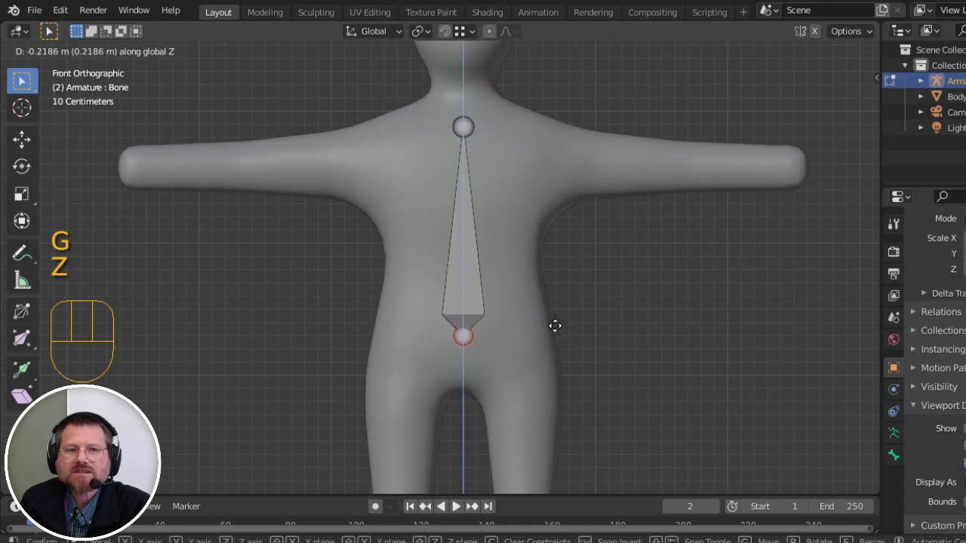
left_click(555, 327)
left_click(463, 127)
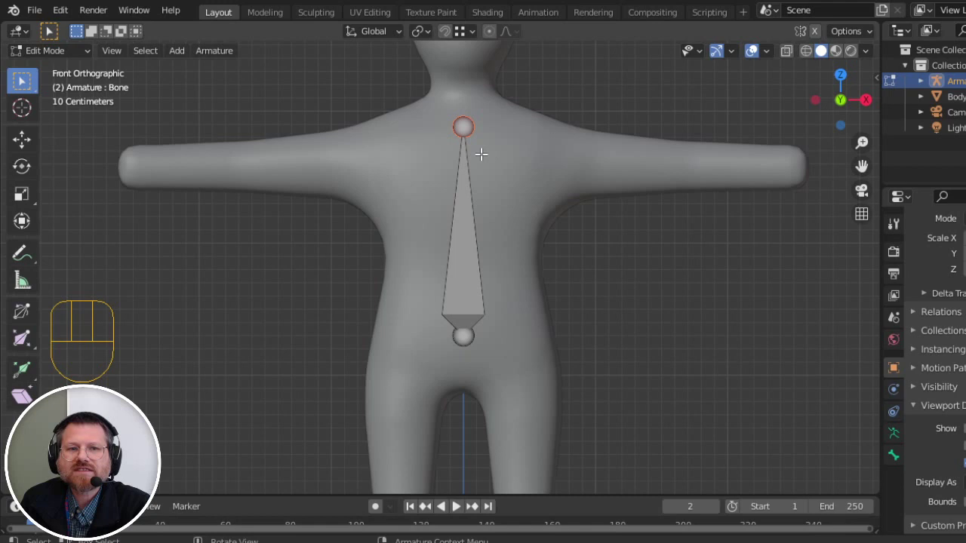
key("g")
key("z")
left_click(483, 141)
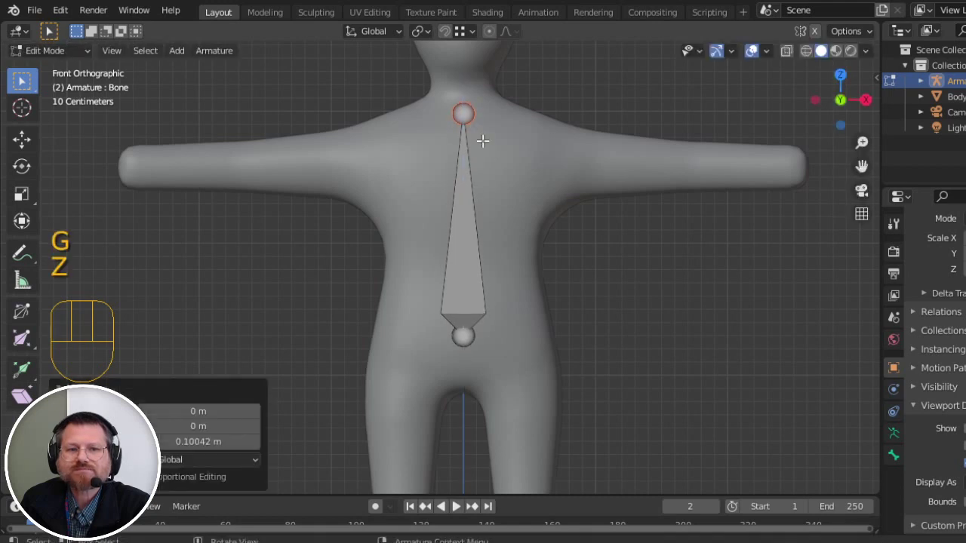
Step: Extrude a 0.3426 m neck bone and a 0.762 m head bone straight up along Z
middle_click_drag(562, 175, 550, 286, "shift")
right_click(467, 226)
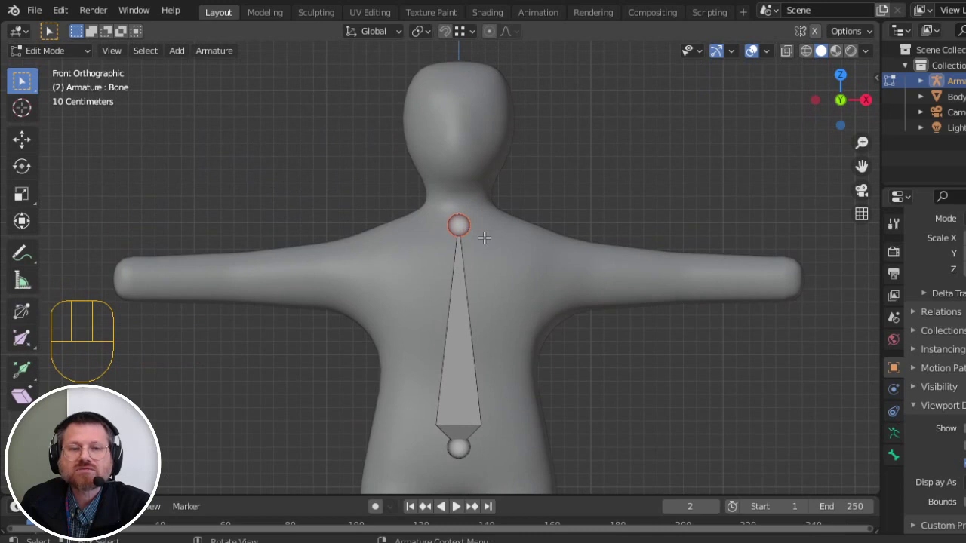
key("e")
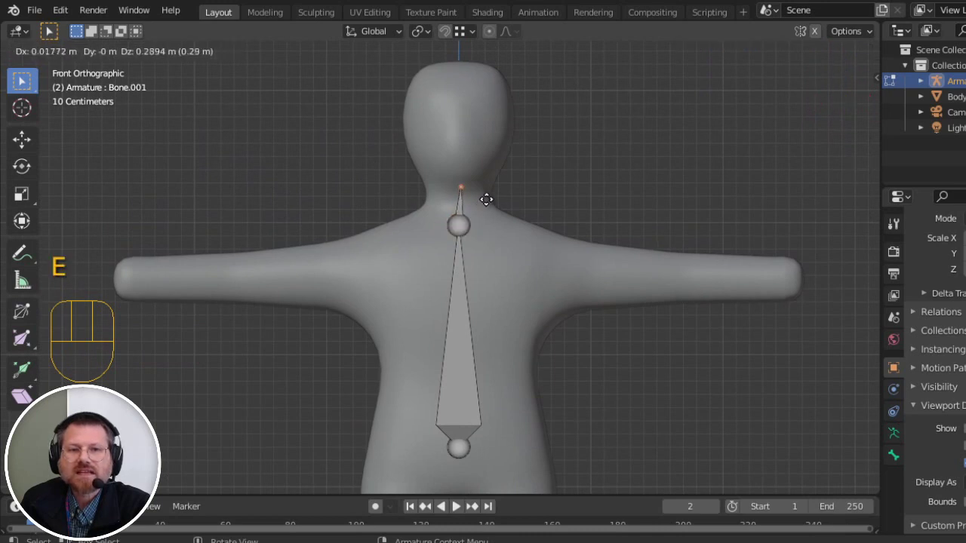
key("z")
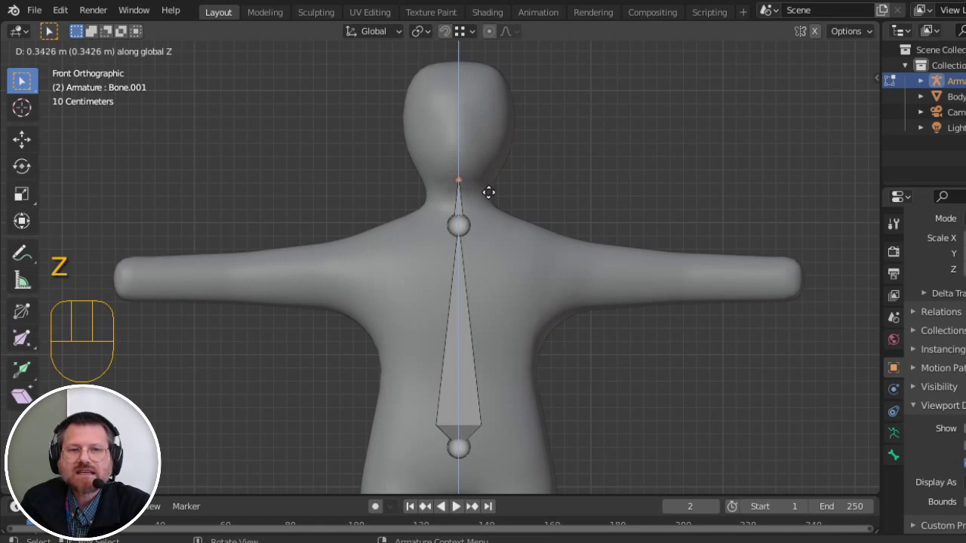
left_click(489, 193)
key("e")
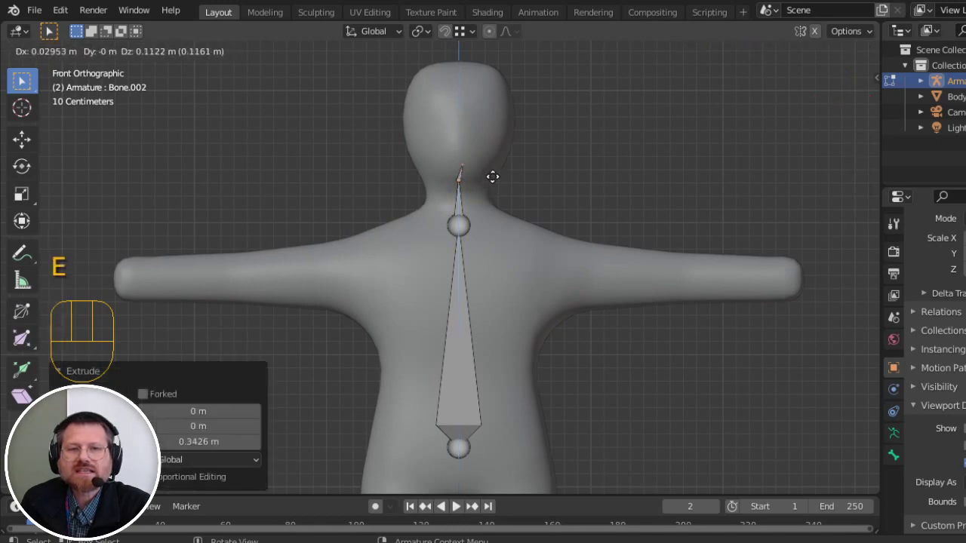
key("z")
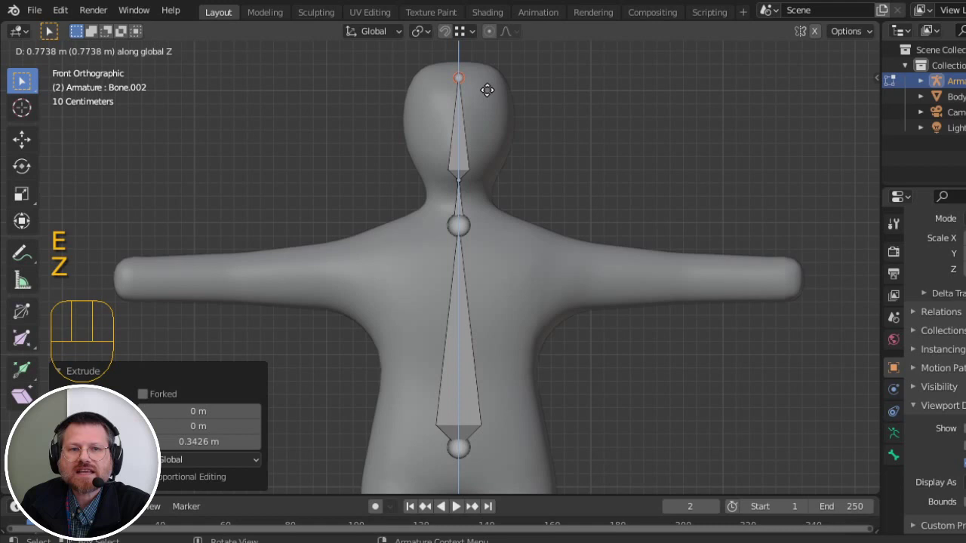
left_click(487, 90)
middle_click_drag(646, 201, 636, 64, "shift")
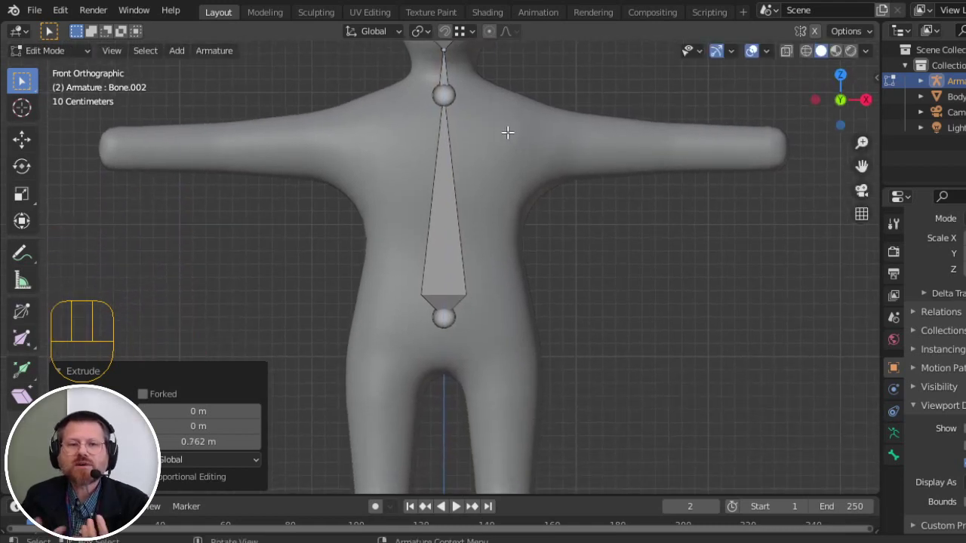
Step: Extrude shoulder, upper arm and forearm bones from the neck joint out to the hand
left_click(450, 97)
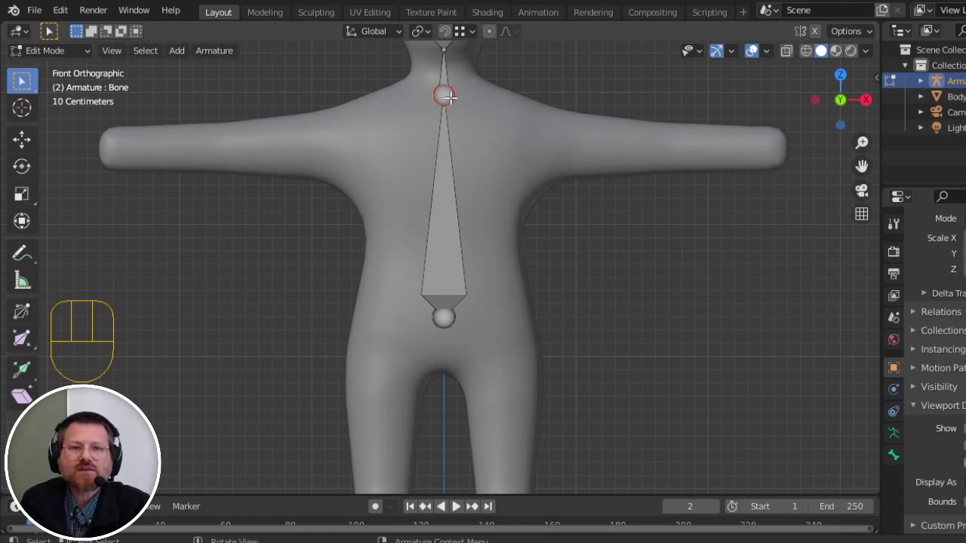
key("e")
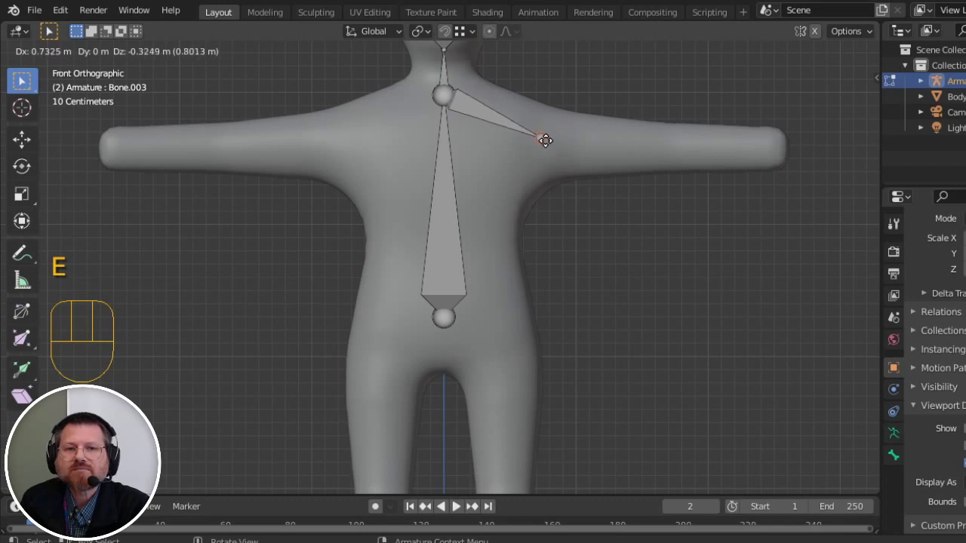
left_click(543, 138)
key("e")
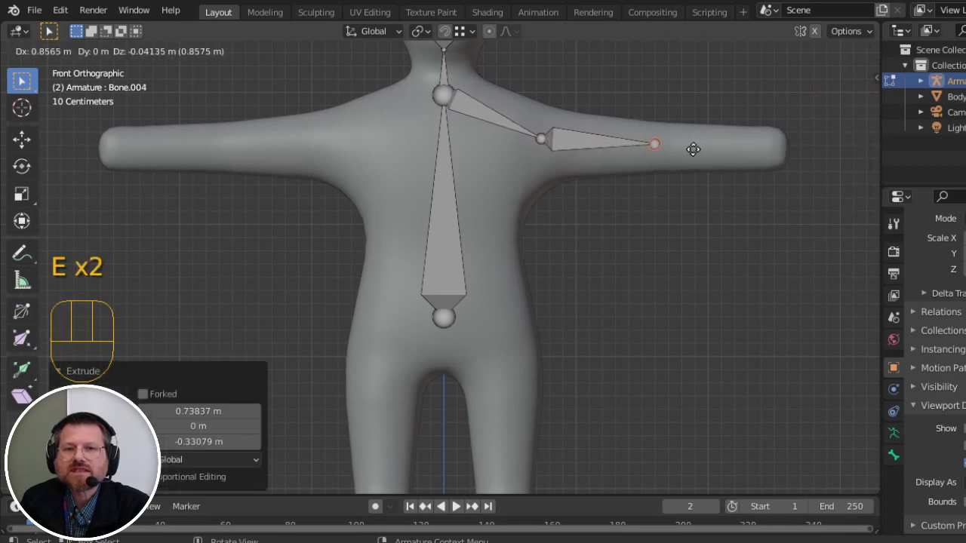
left_click(704, 149)
key("e")
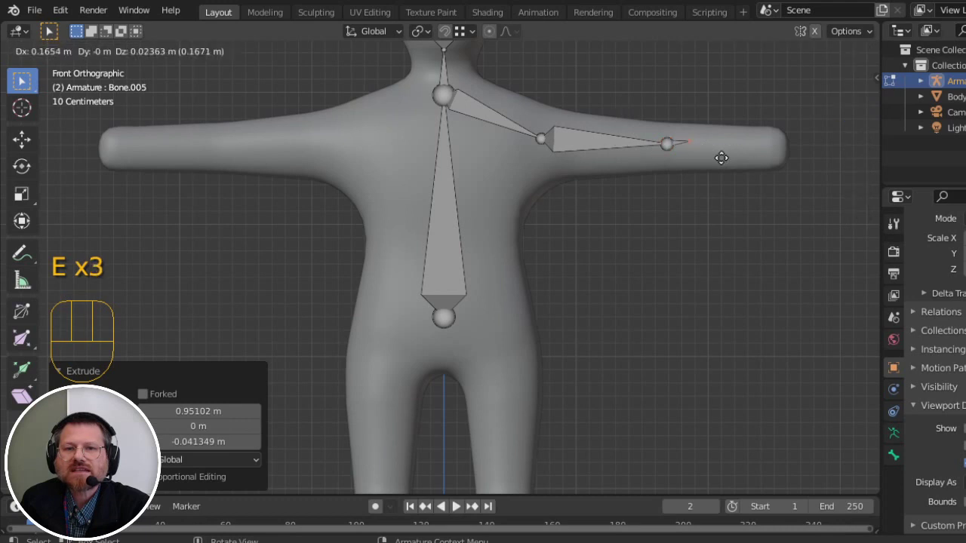
left_click(790, 161)
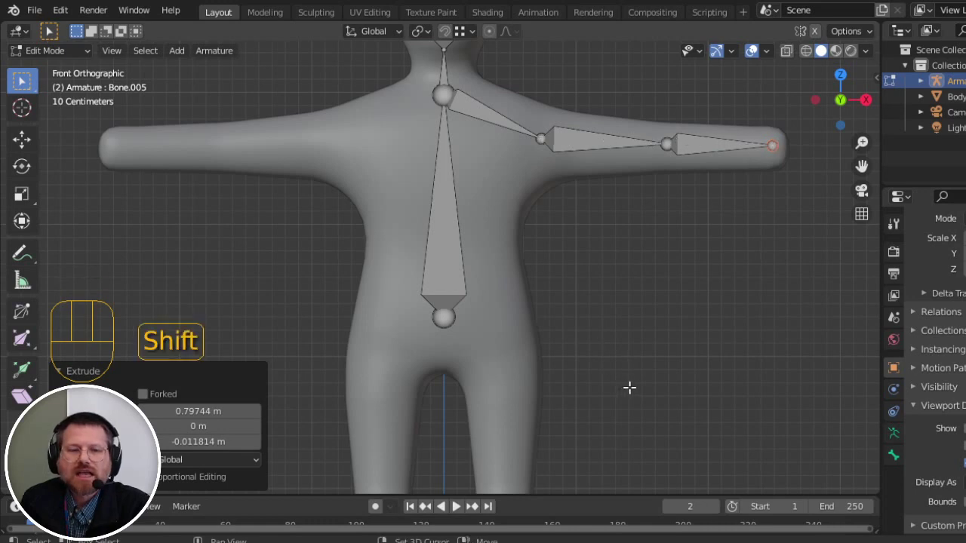
Step: Extrude hip, thigh and shin bones from the spine's base down to the foot
middle_click_drag(629, 388, 625, 280, "shift")
left_click(440, 211)
key("e")
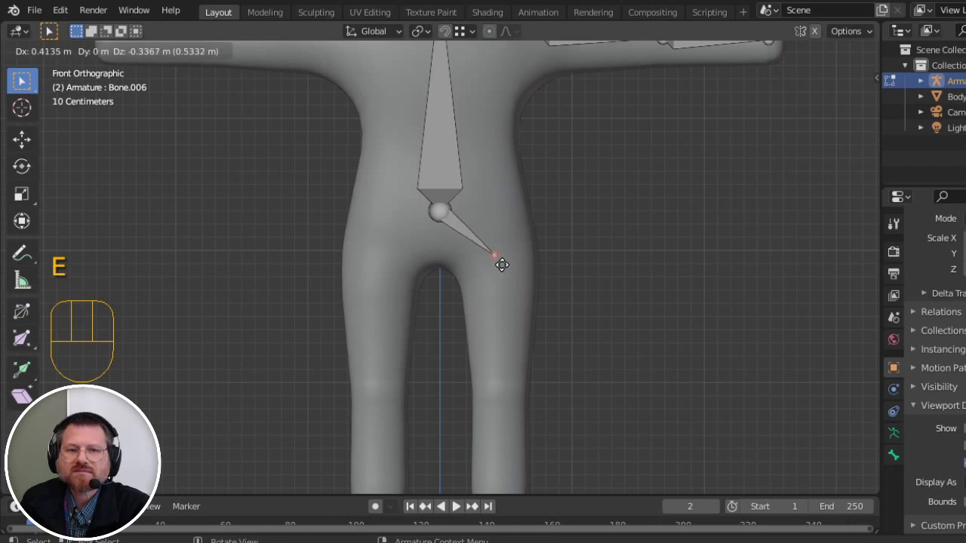
left_click(502, 265)
key("e")
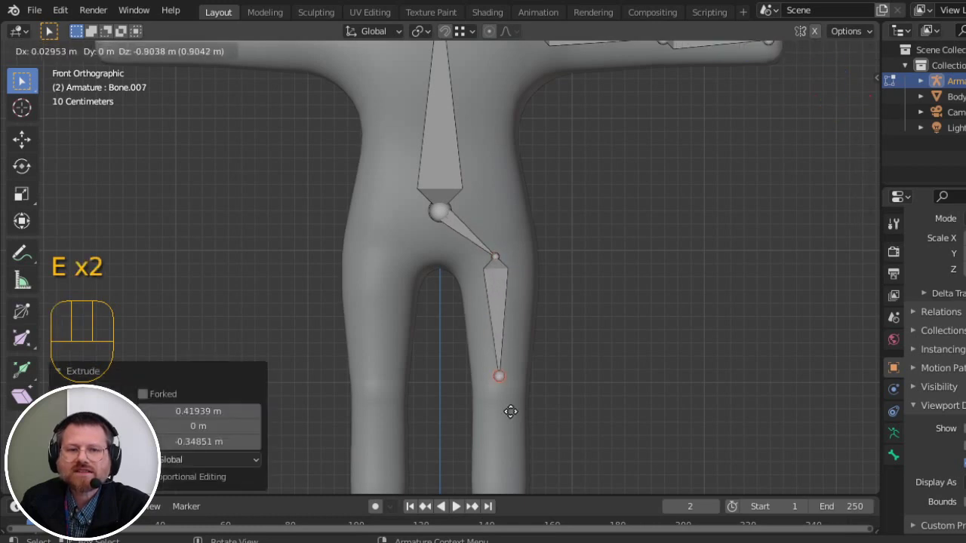
left_click(511, 426)
scroll(653, 354, "down", 5, "shift")
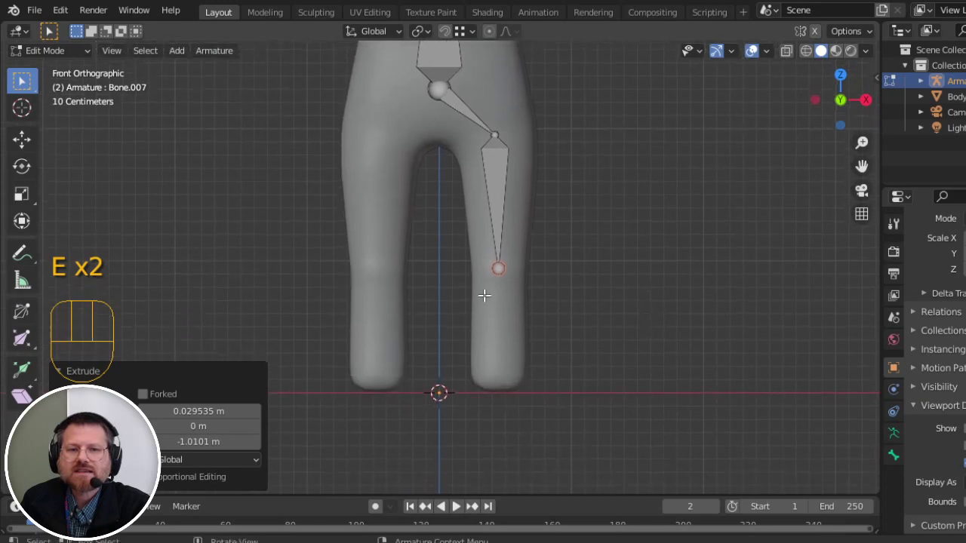
key("e")
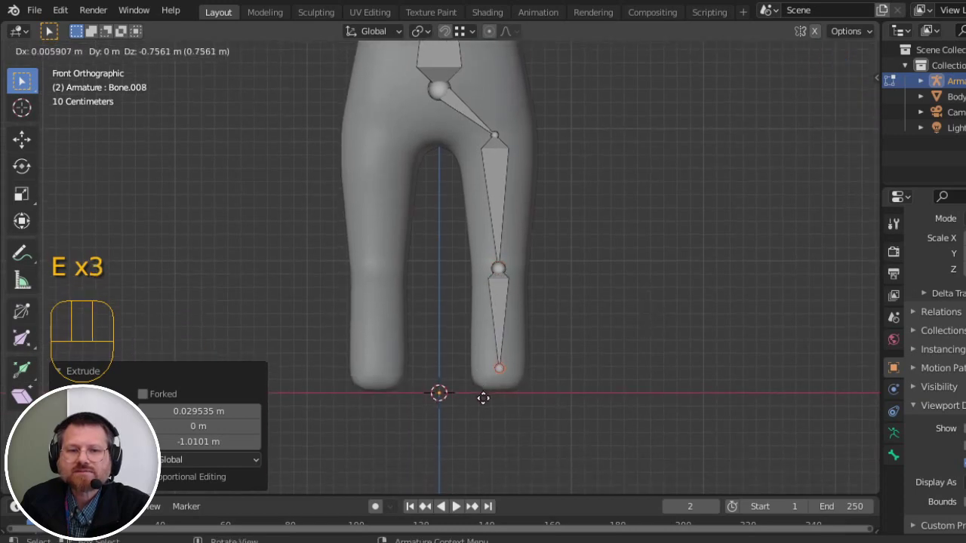
left_click(484, 397)
scroll(617, 253, "down", 8, "shift")
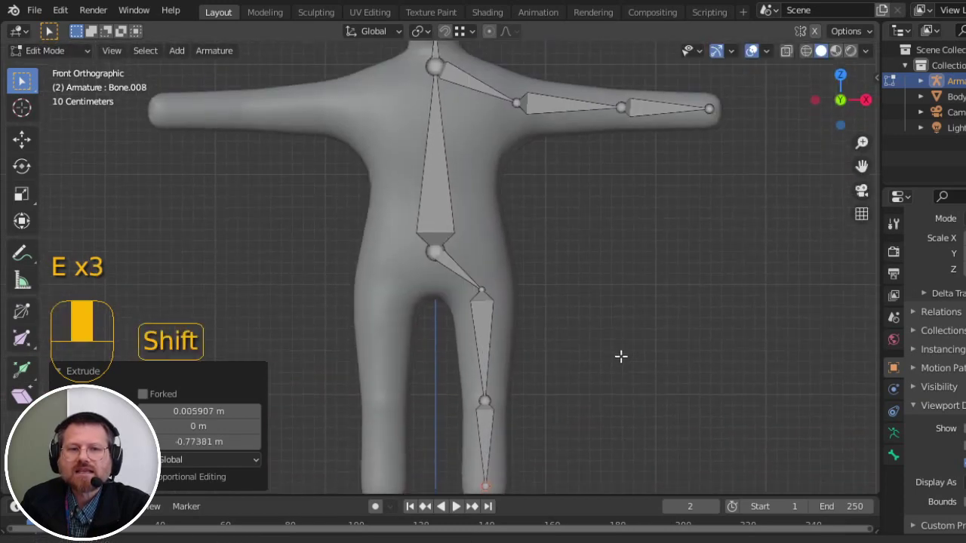
middle_click_drag(580, 248, 567, 300, "shift")
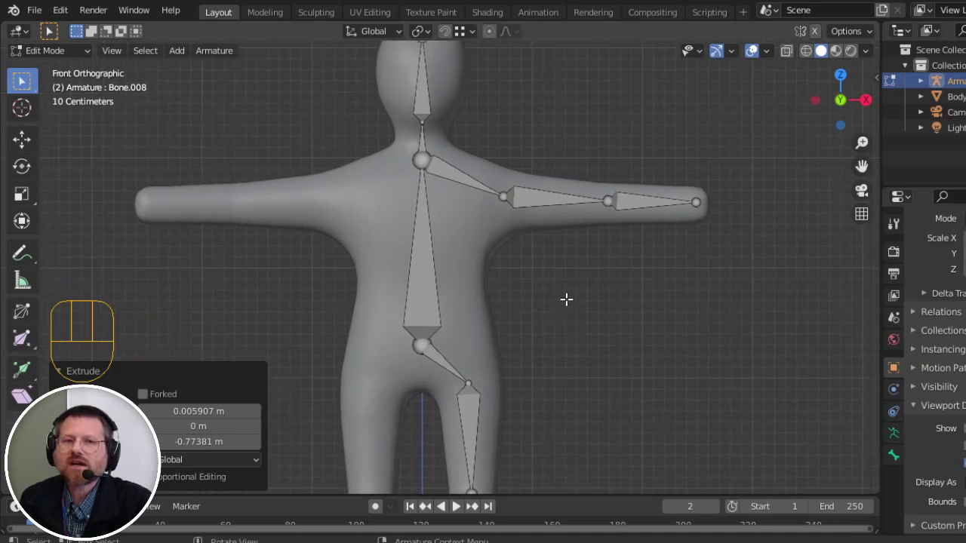
scroll(557, 301, "down", 1)
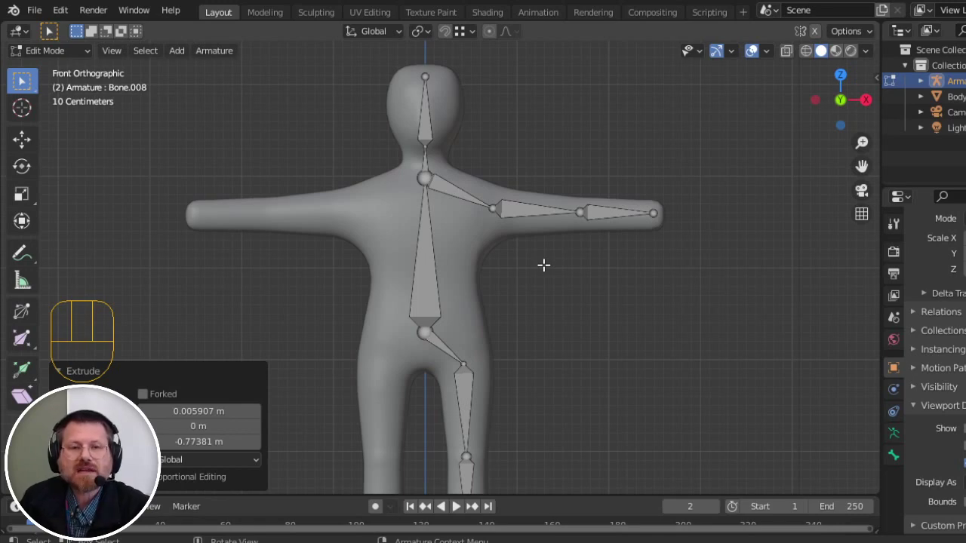
Step: Name the top two bones head and neck in Bone properties
left_click(424, 119)
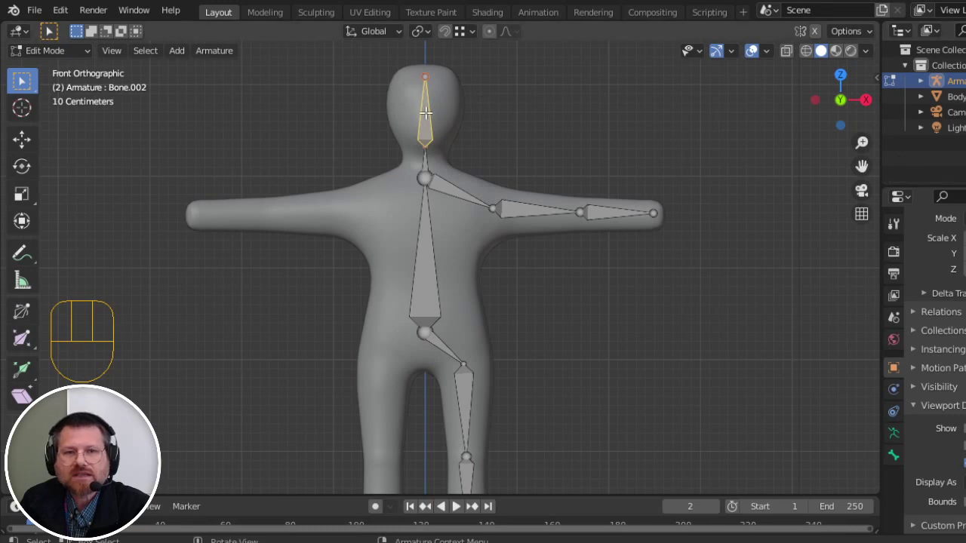
left_click(894, 456)
left_click(943, 249)
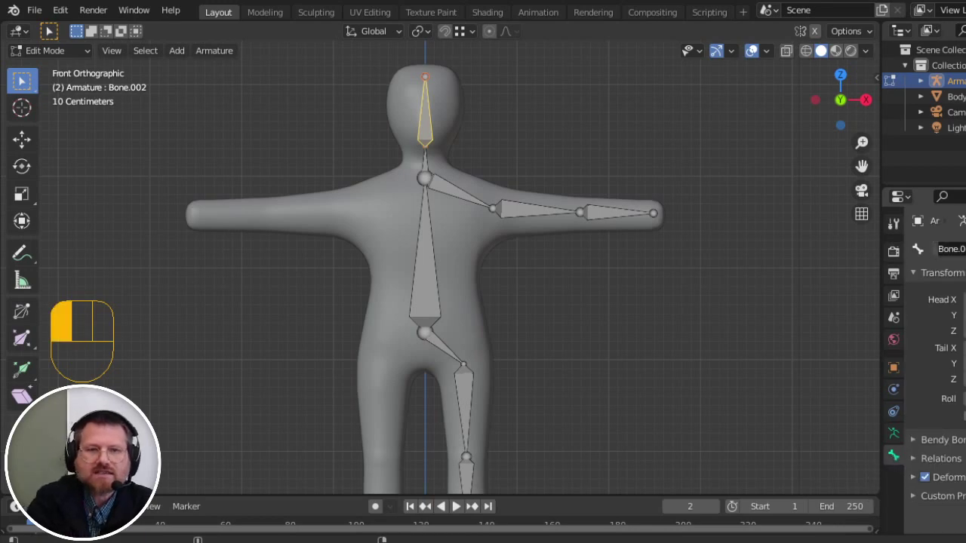
type("head")
key("Return")
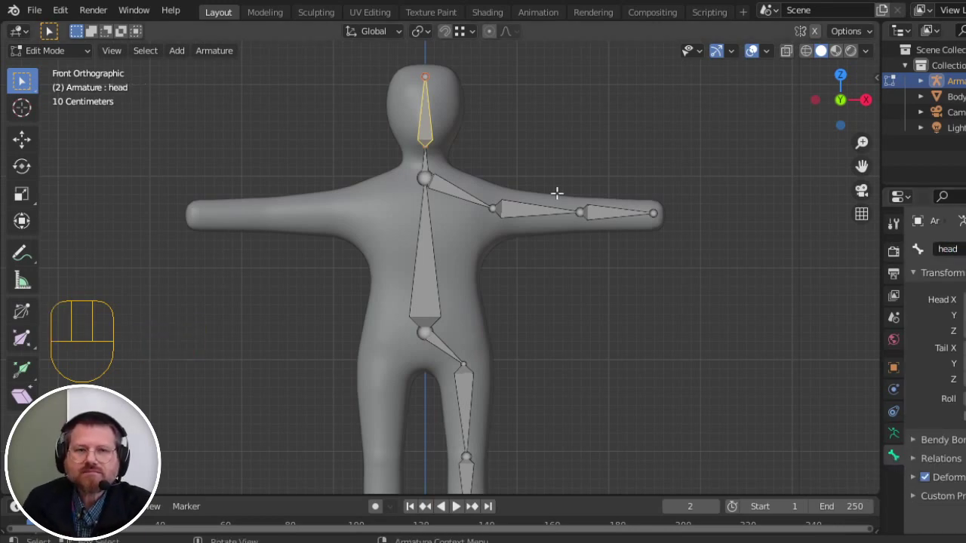
left_click(424, 160)
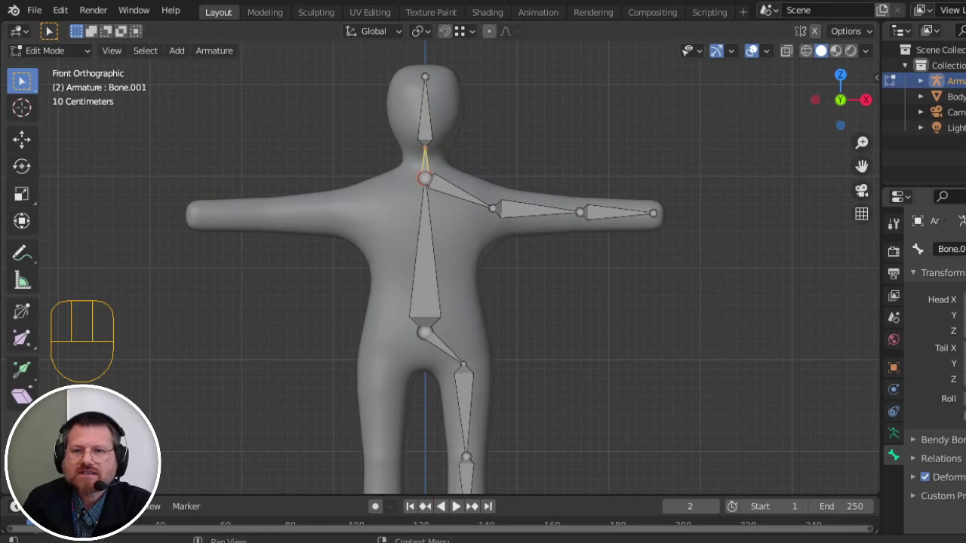
left_click(943, 249)
type("neck")
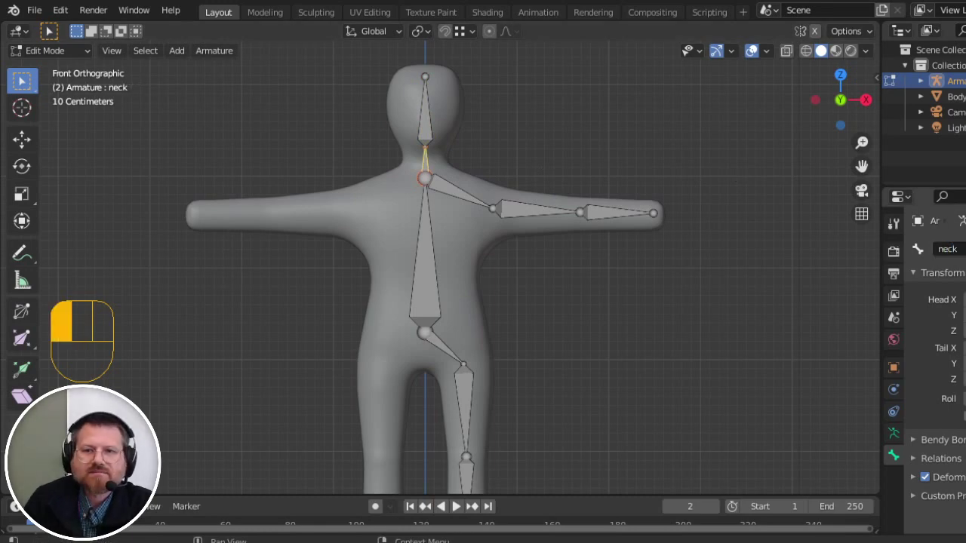
Step: Rename the spine bone torso and enter collar.L for the shoulder bone
left_click(425, 209)
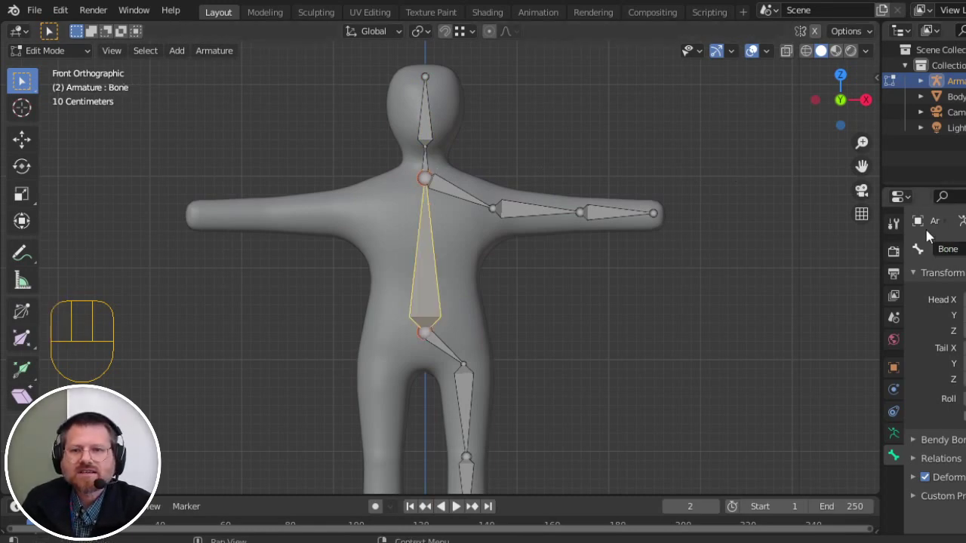
double_click(948, 249)
type("torso")
key("Return")
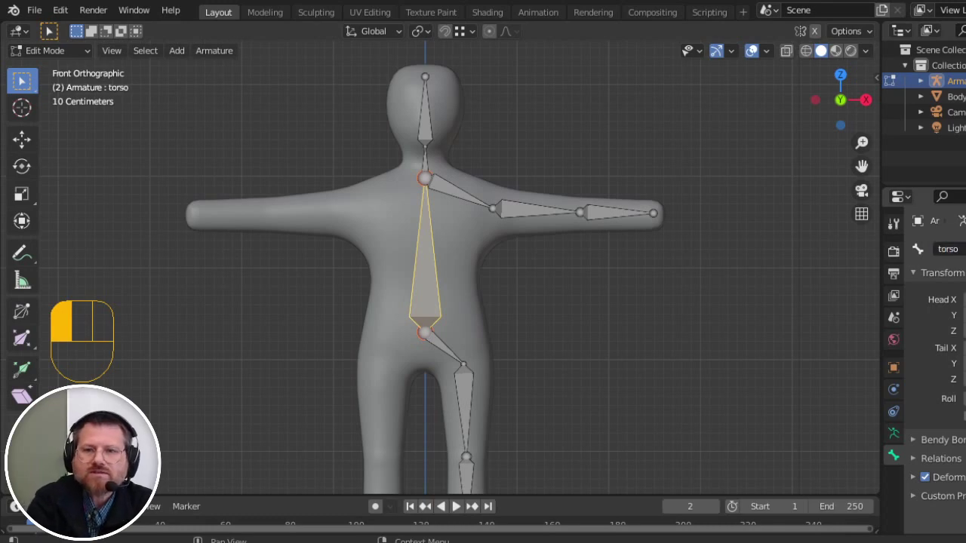
left_click(462, 189)
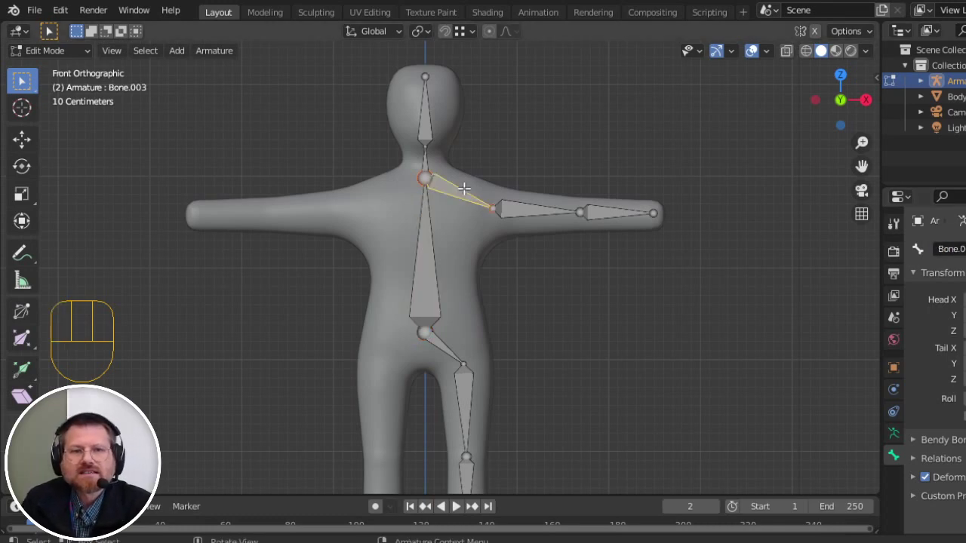
double_click(948, 249)
type("coll")
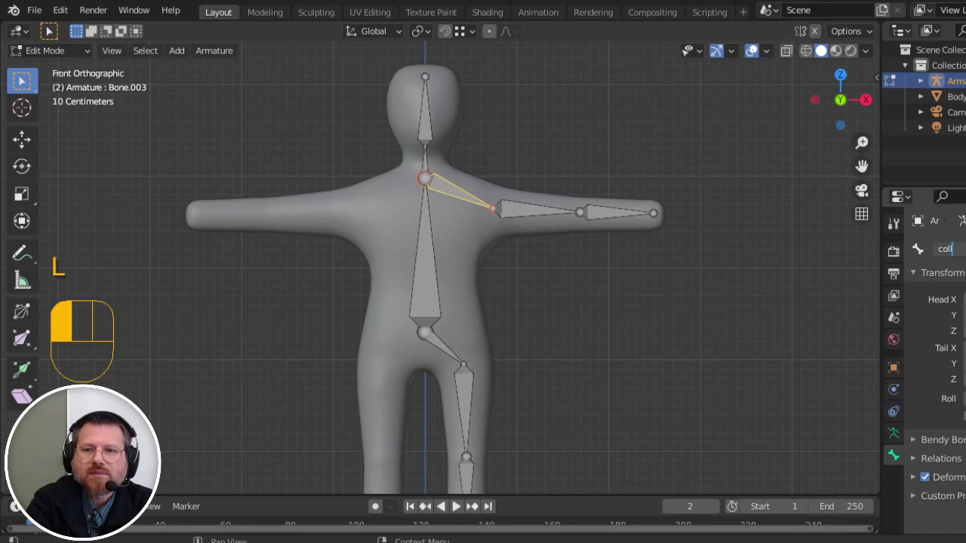
type("ar.L")
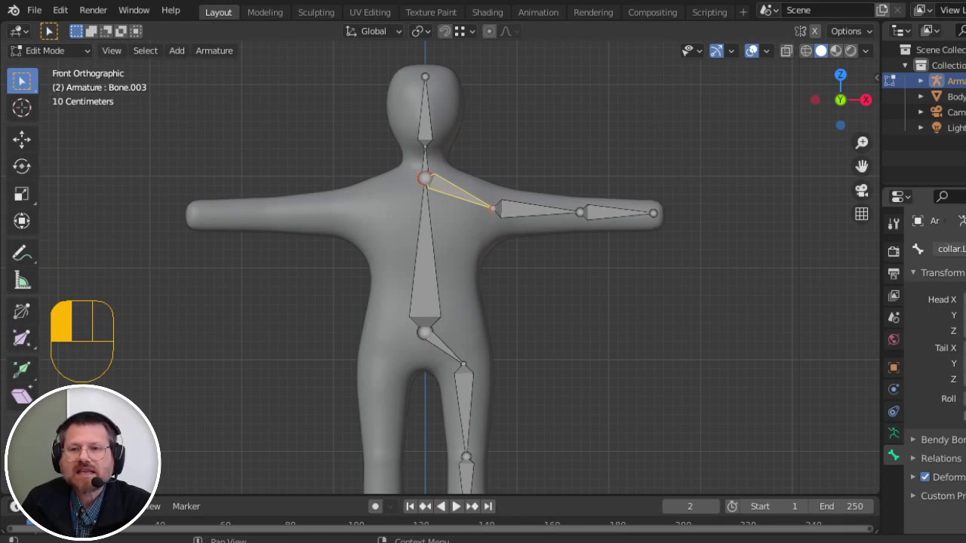
Step: Rename the upper arm bone upperarm.L
left_click(527, 209)
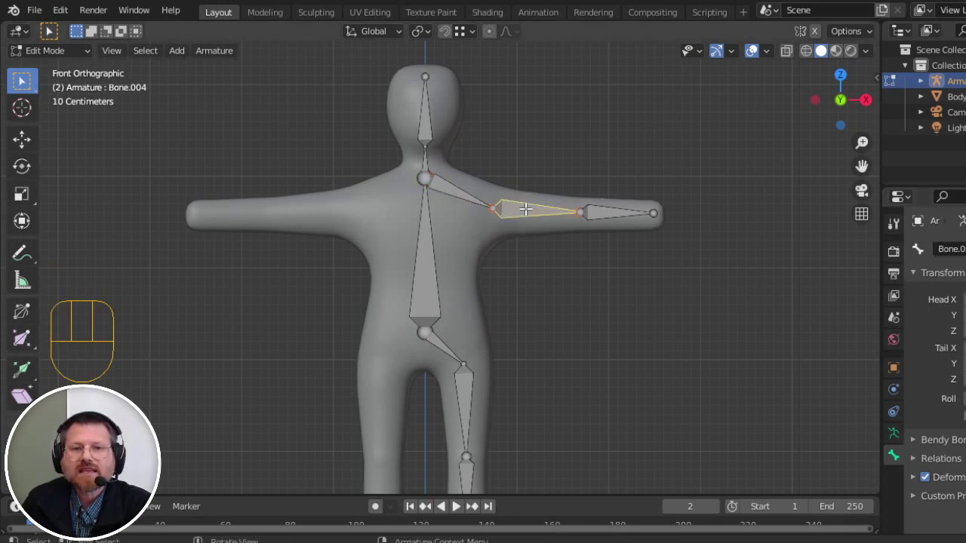
left_click(951, 249)
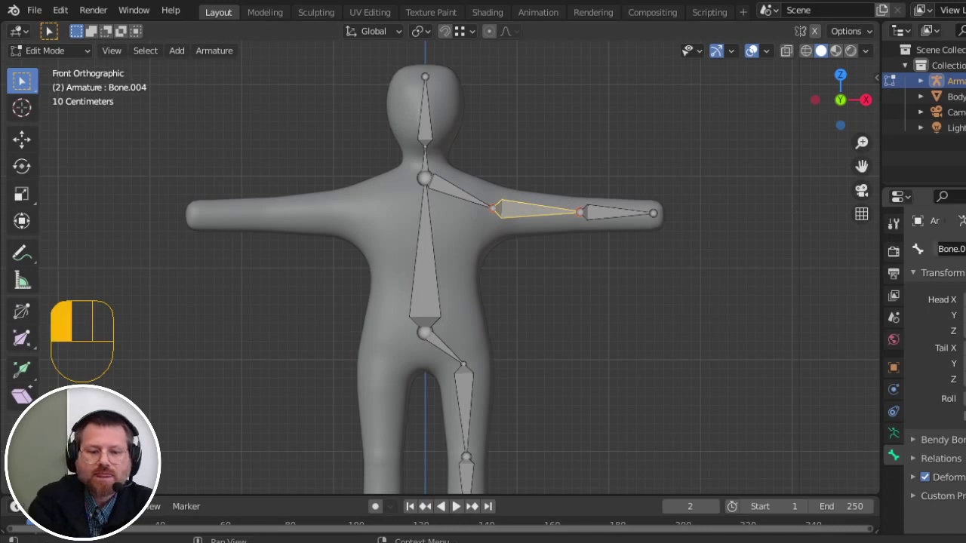
type("upperar")
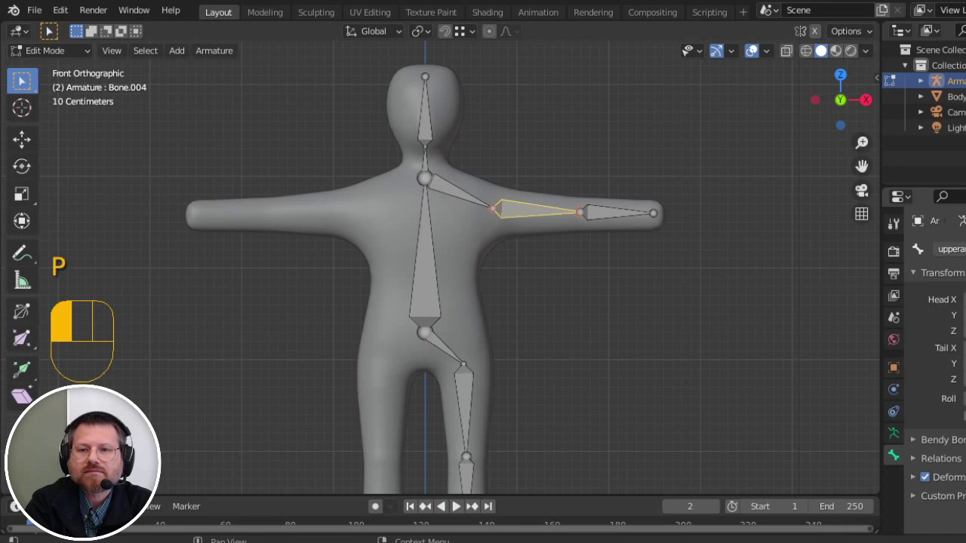
type("m.L")
key("Return")
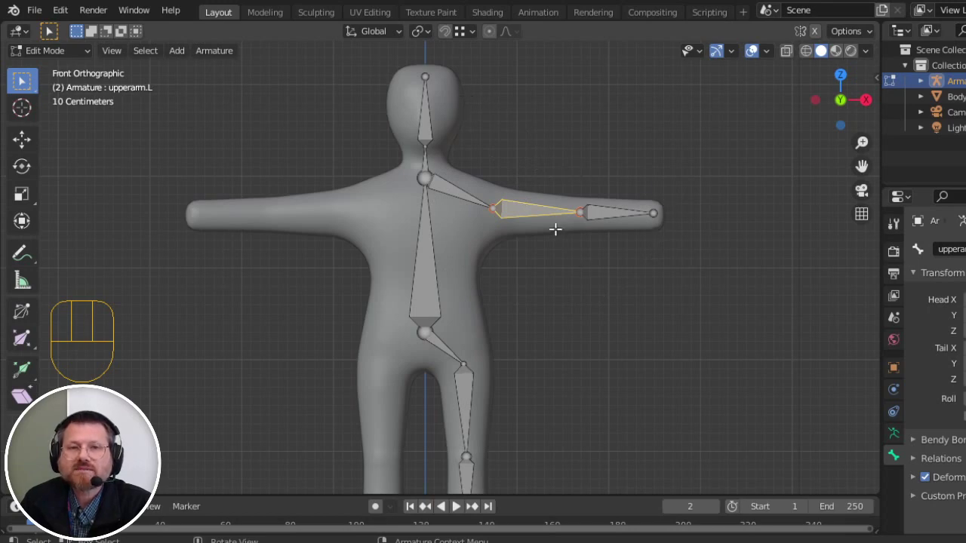
Step: Begin renaming the forearm bone, typing 'lowe' toward lowerarm.L
left_click(622, 214)
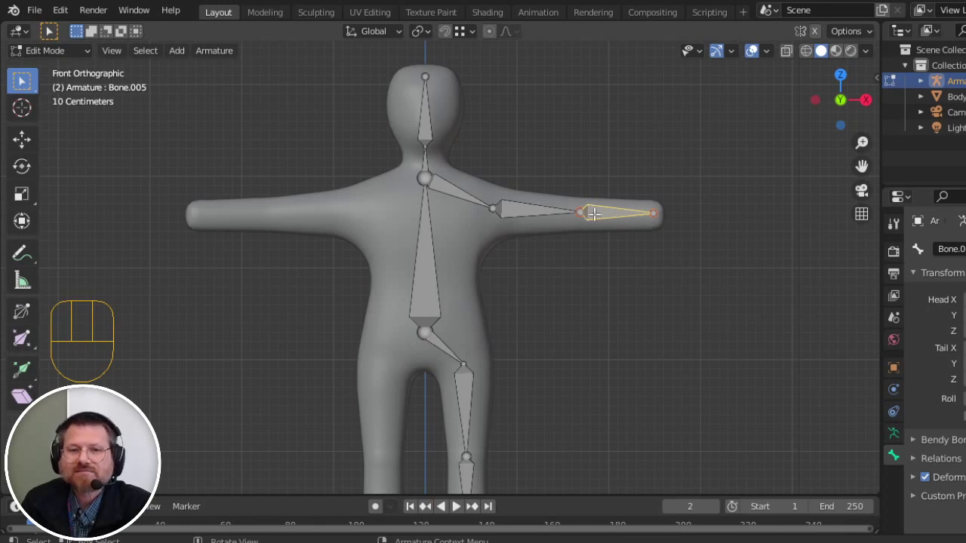
left_click(952, 249)
type("lowerar")
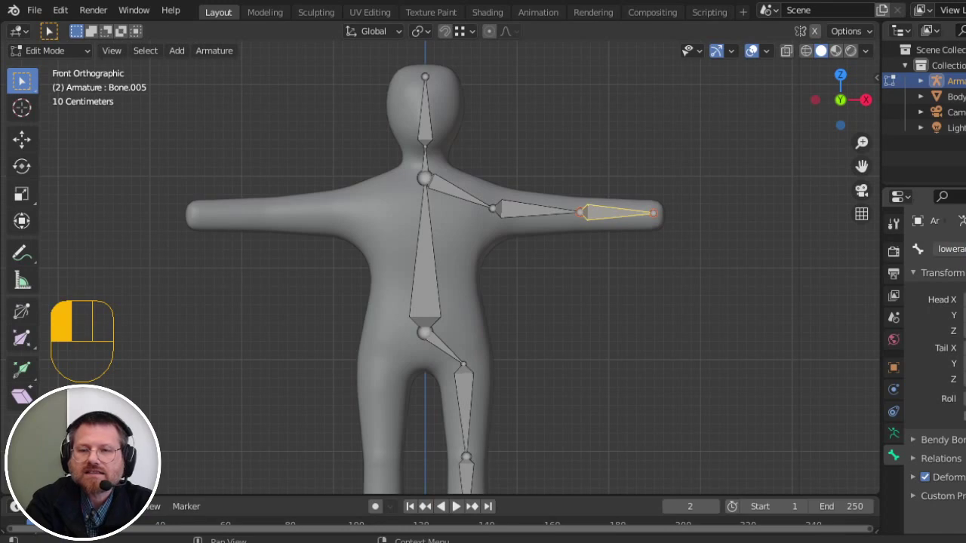
key("shift")
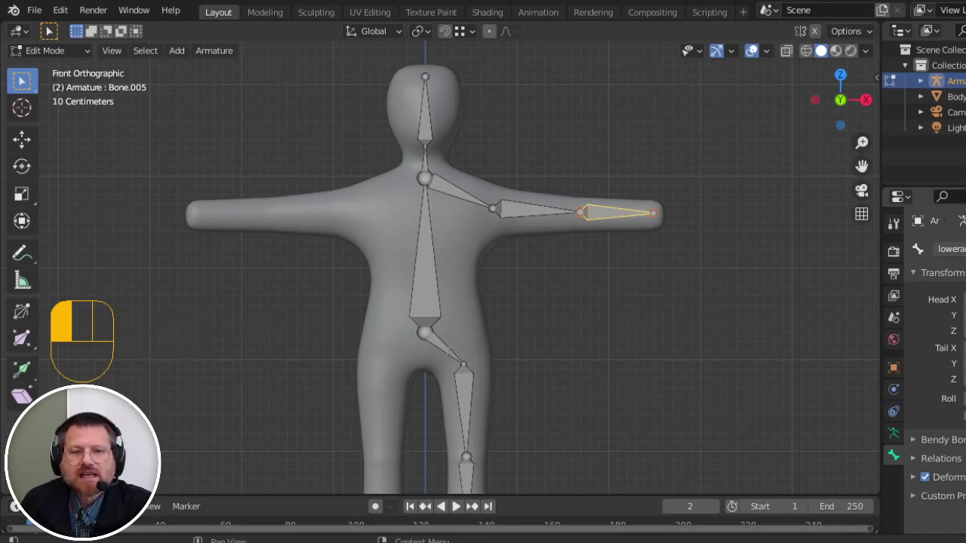
Step: Rename the hip bone pelvis.L and the thigh bone thigh.L
left_click(440, 343)
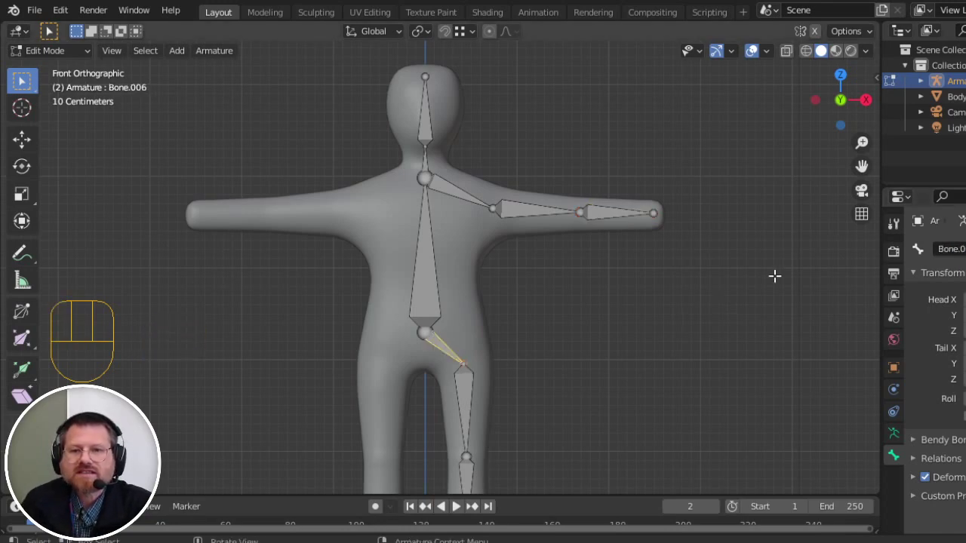
left_click(950, 249)
type("R")
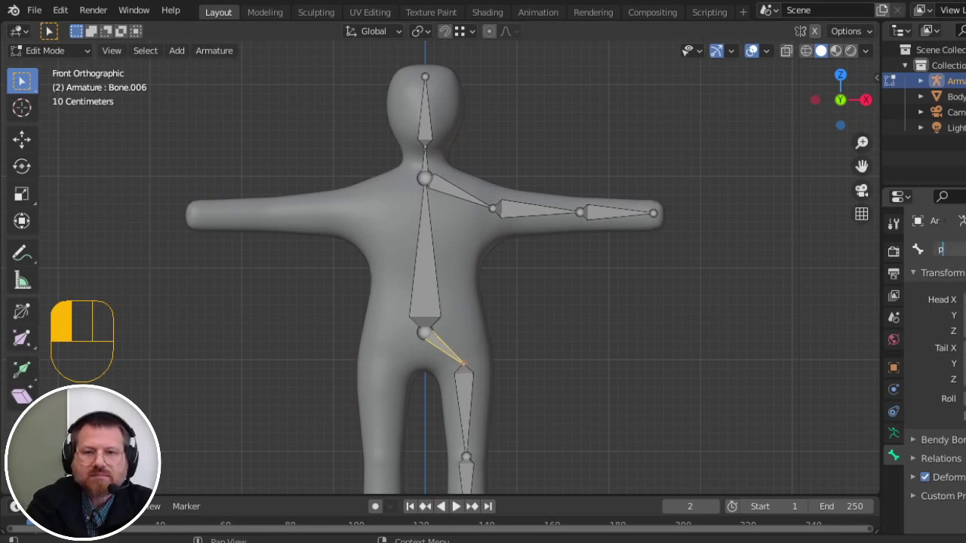
type("elvis.L")
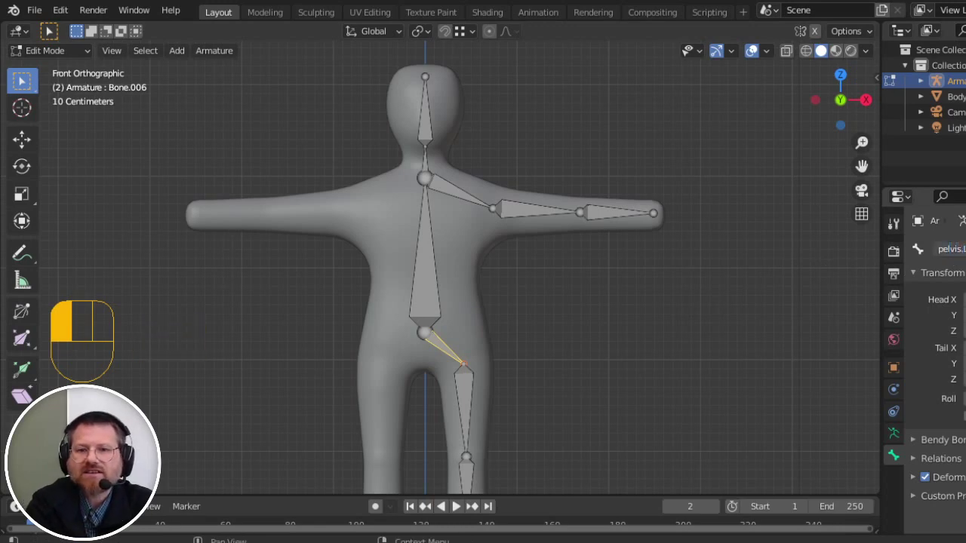
key("Return")
left_click(472, 386)
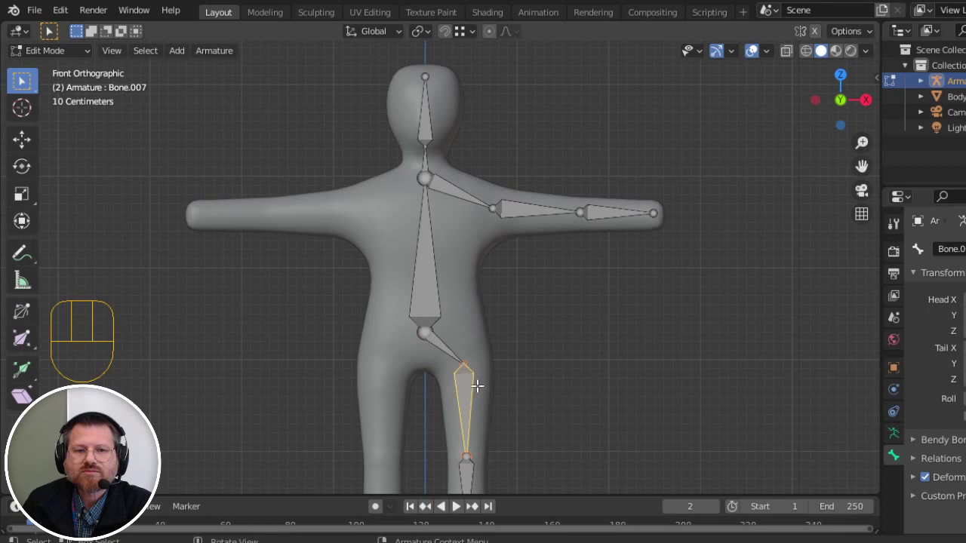
left_click(950, 249)
key("BackSpace")
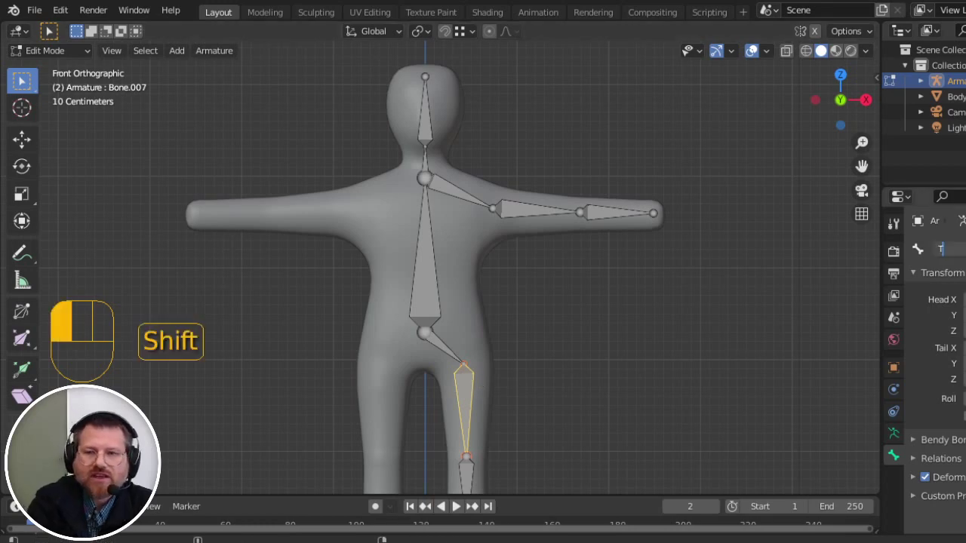
type("thing.L")
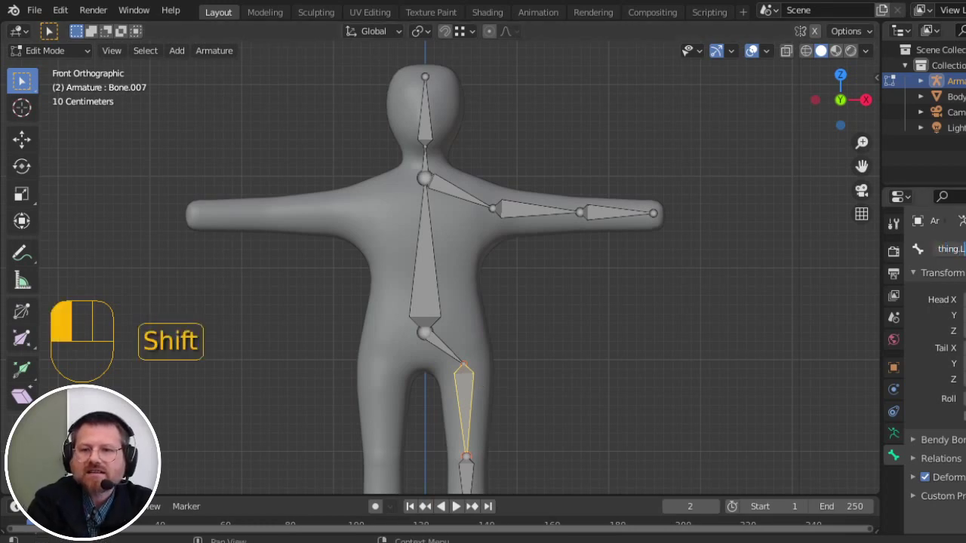
key("BackSpace")
key("BackSpace")
key("BackSpace")
key("BackSpace")
type("gh")
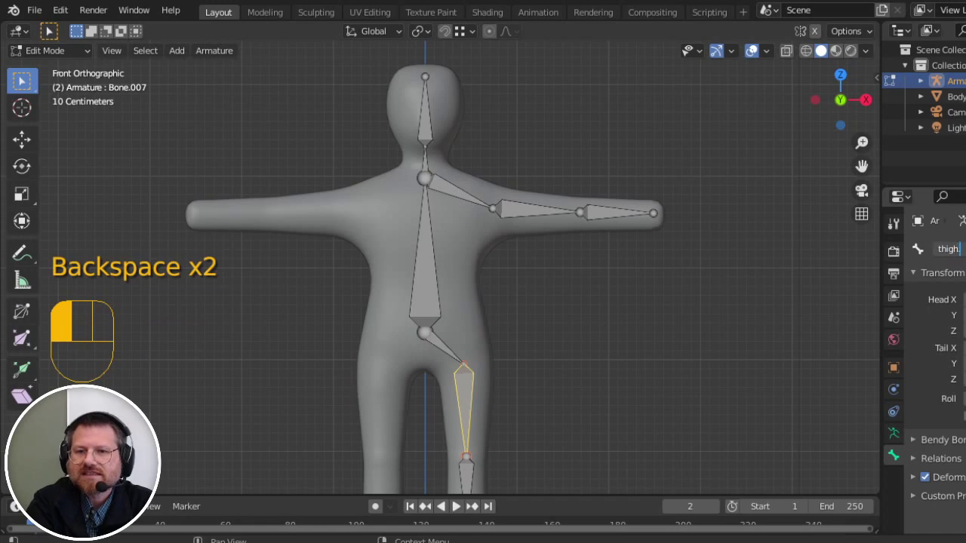
type(".L")
key("Return")
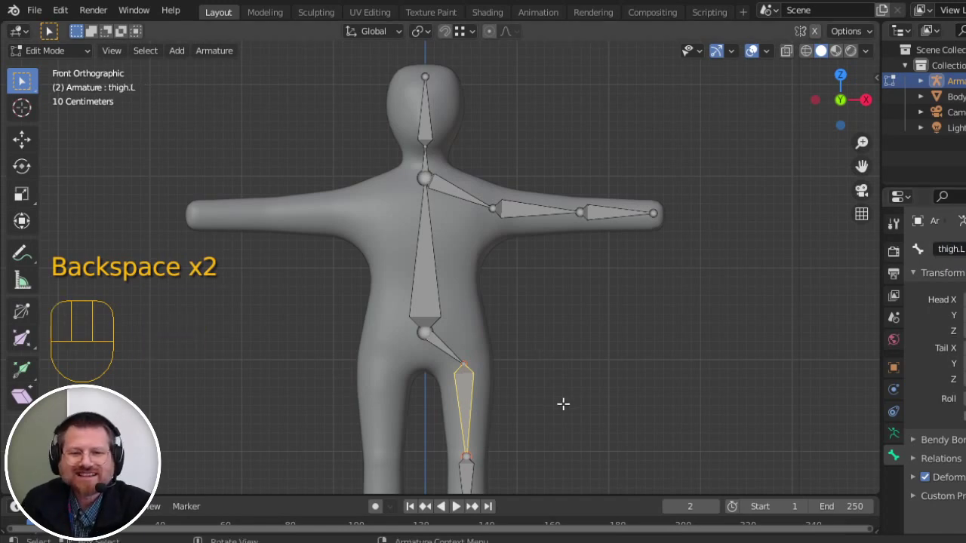
Step: Rename the lower leg bone shin.L
middle_click_drag(563, 403, 570, 302, "shift")
left_click(480, 373)
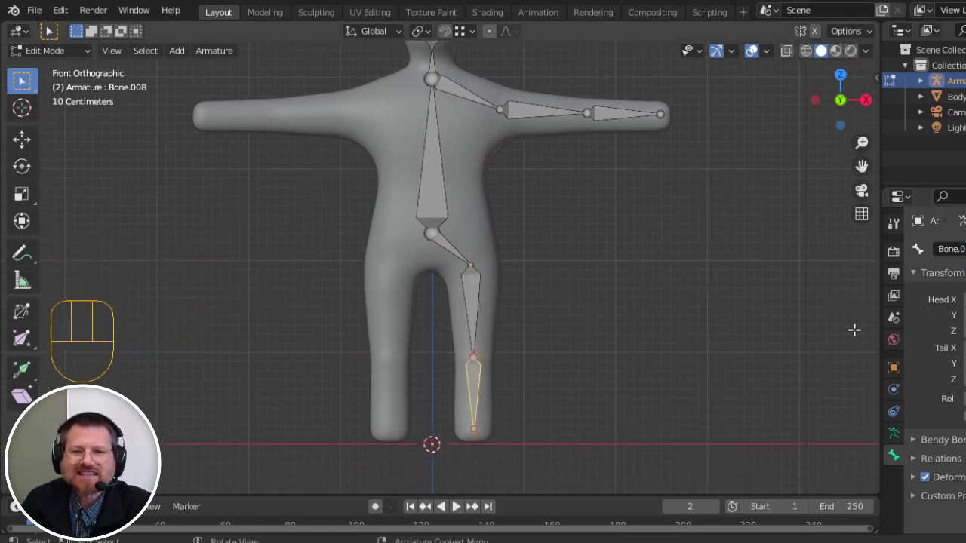
left_click(949, 249)
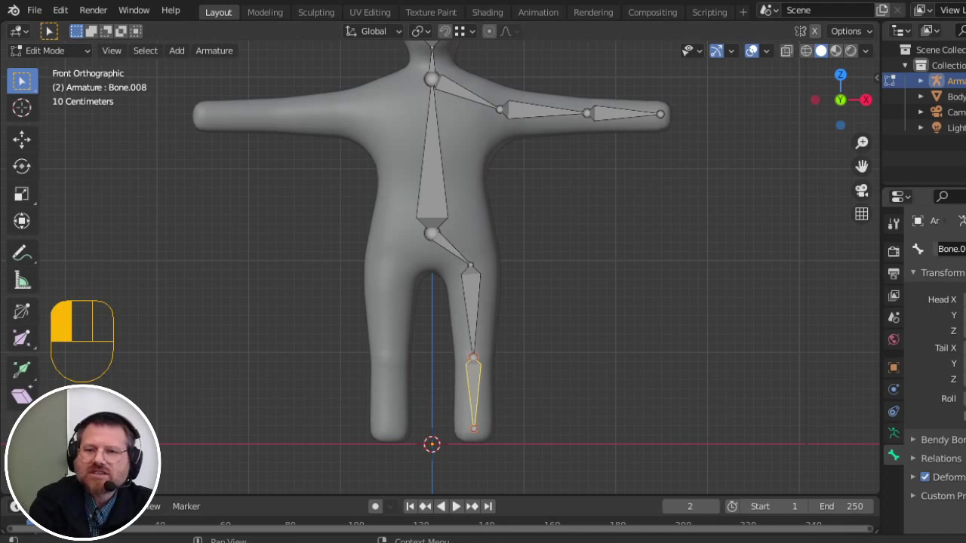
type("shin.L")
key("Return")
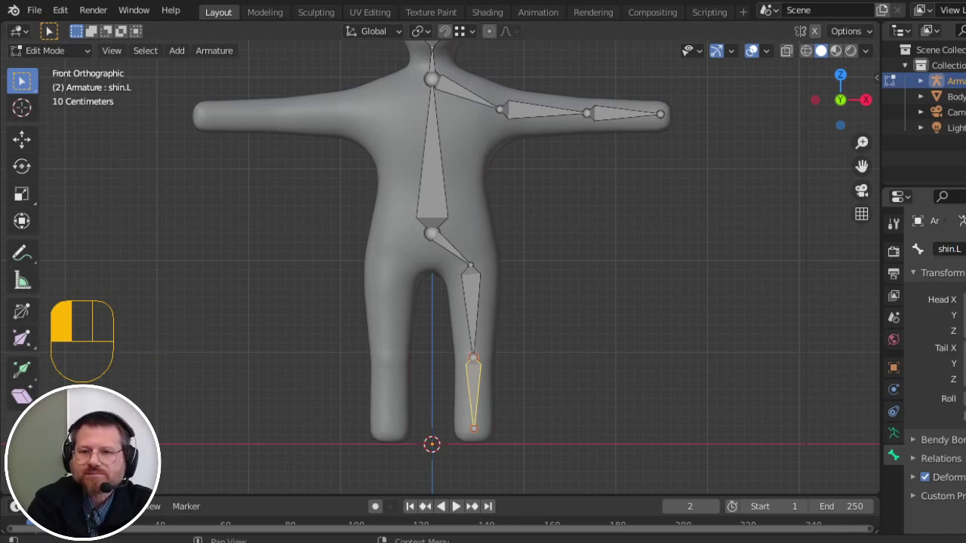
Step: Switch to wireframe shading and move the left shoulder joint inside the body mesh
middle_click_drag(576, 224, 608, 343, "shift")
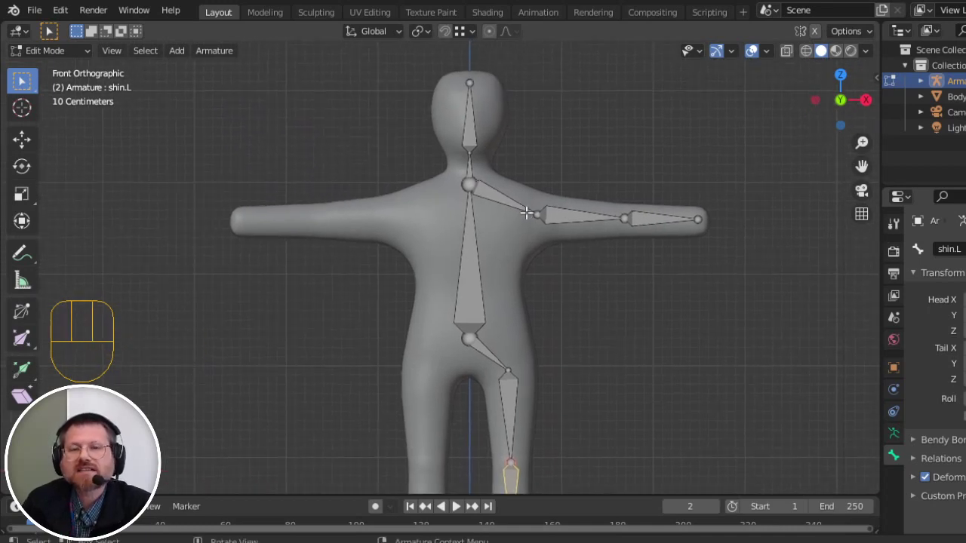
left_click(806, 50)
scroll(757, 214, "up", 3)
middle_click_drag(732, 259, 564, 330, "shift")
scroll(460, 194, "up", 1)
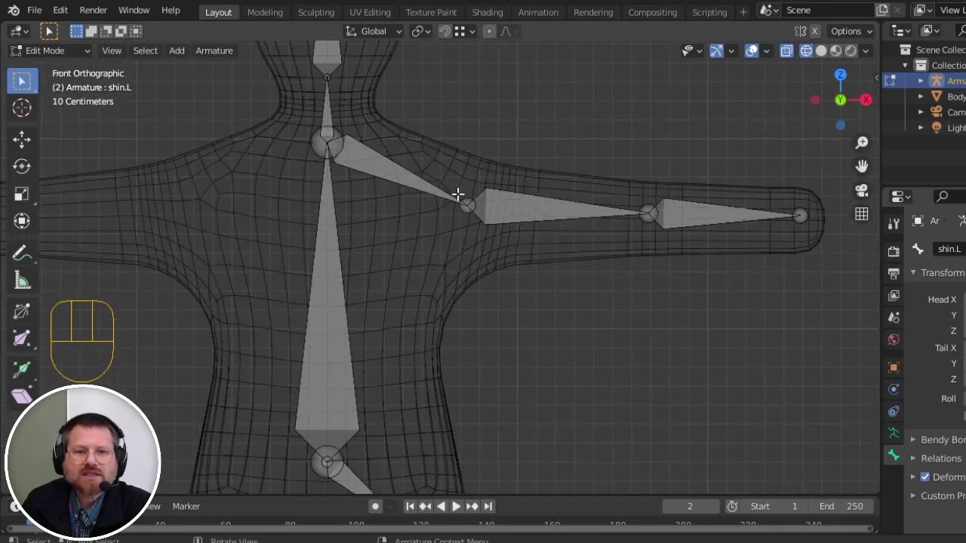
left_click(467, 204)
key("g")
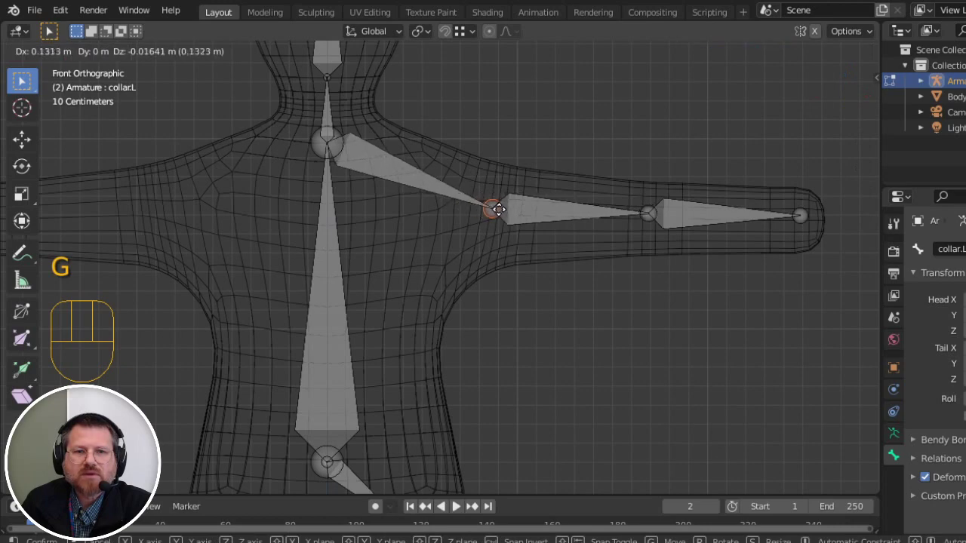
left_click(492, 213)
Step: Reposition the left elbow and wrist joints so they sit inside the arm
left_click(653, 213)
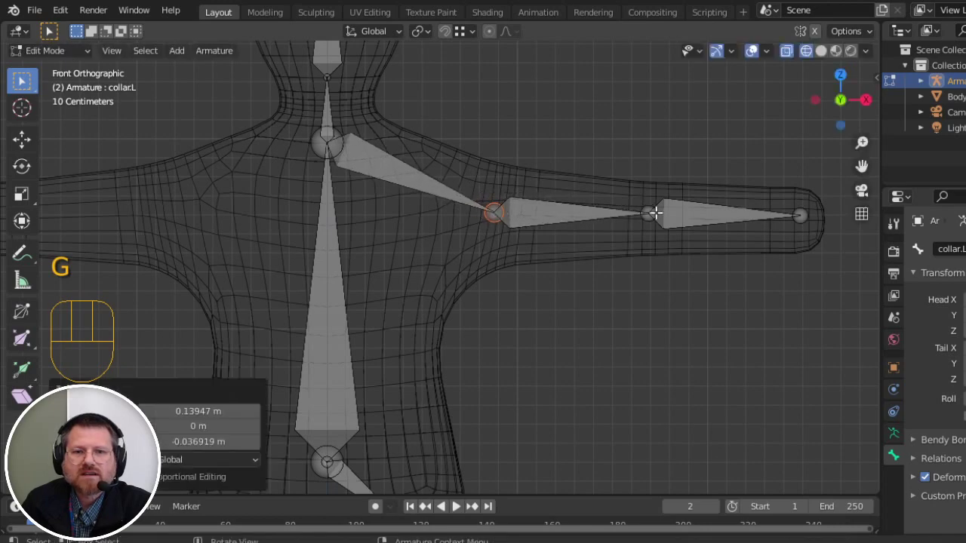
key("g")
left_click(658, 215)
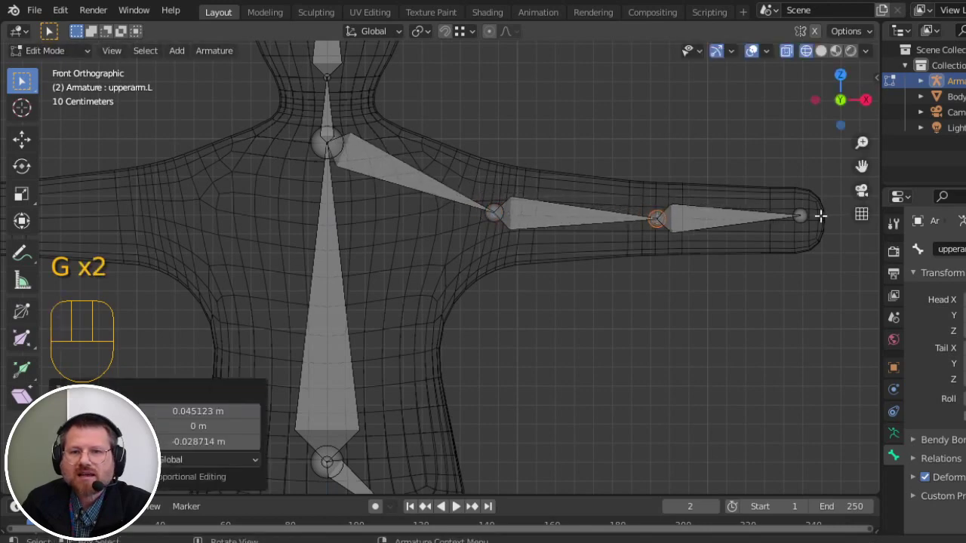
left_click(802, 216)
key("g")
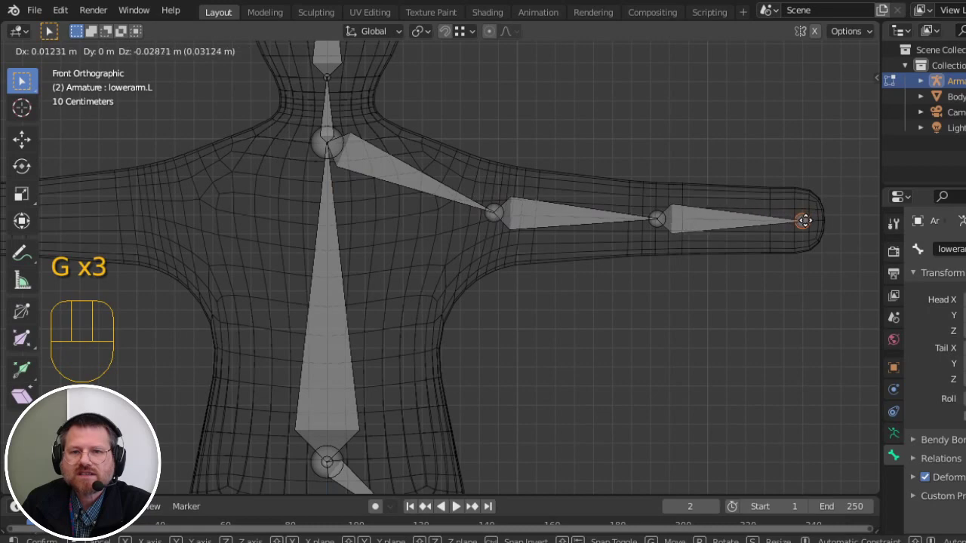
left_click(802, 219)
Step: Move the left hip joint down and adjust the knee joint inside the leg
scroll(731, 264, "down", 3)
middle_click_drag(732, 264, 815, 124, "shift")
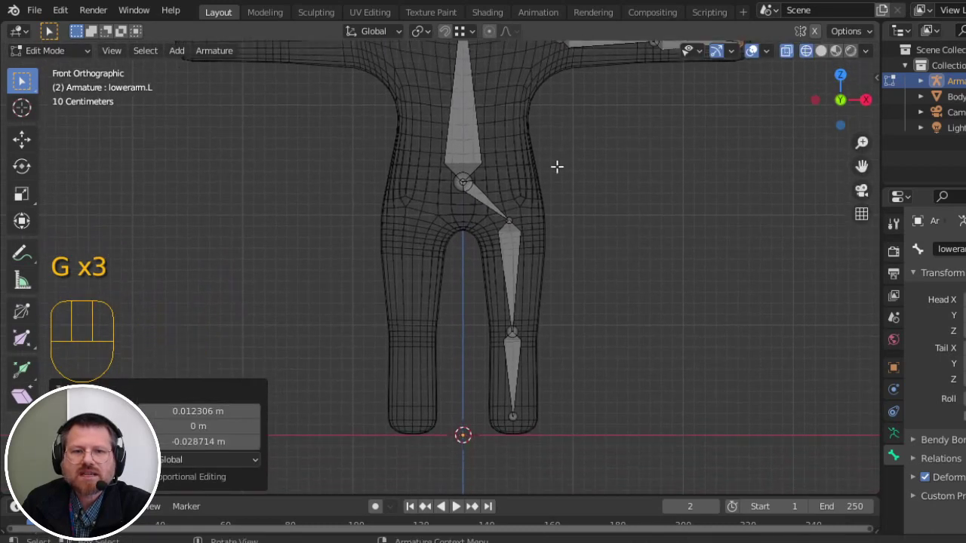
scroll(556, 166, "up", 2)
left_click(543, 200)
key("g")
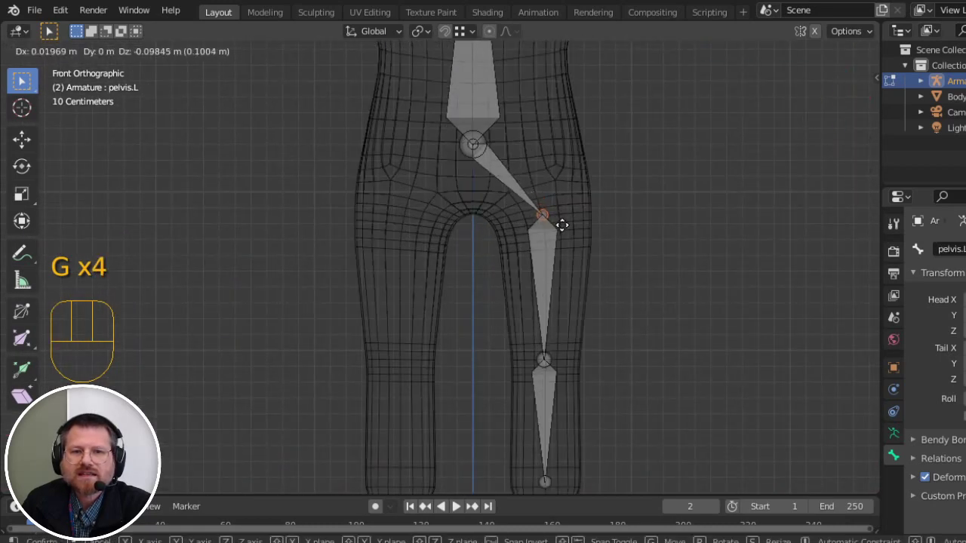
left_click(565, 231)
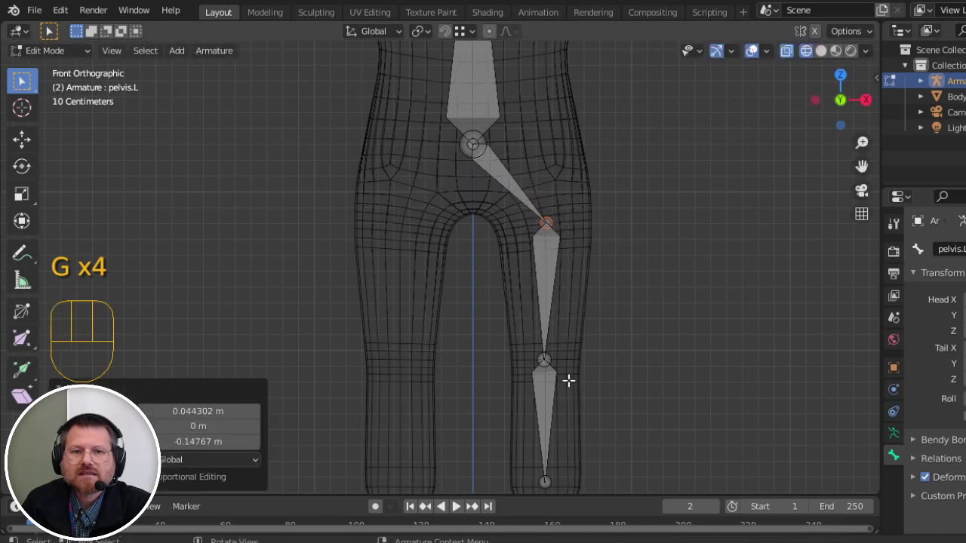
left_click(546, 359)
key("g")
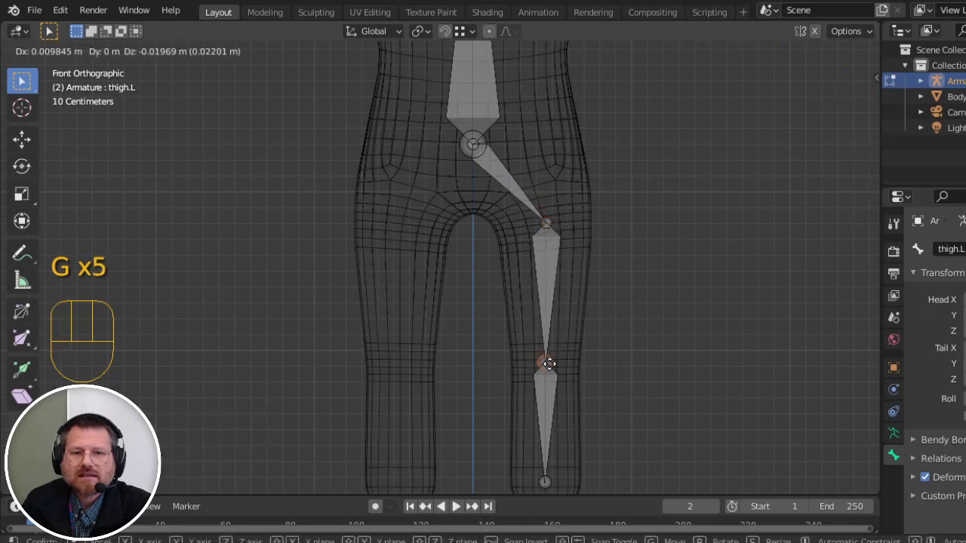
left_click(549, 365)
Step: Select the ankle end of the shin bone, then toggle out of and back into Edit Mode
middle_click_drag(604, 455, 602, 418, "shift")
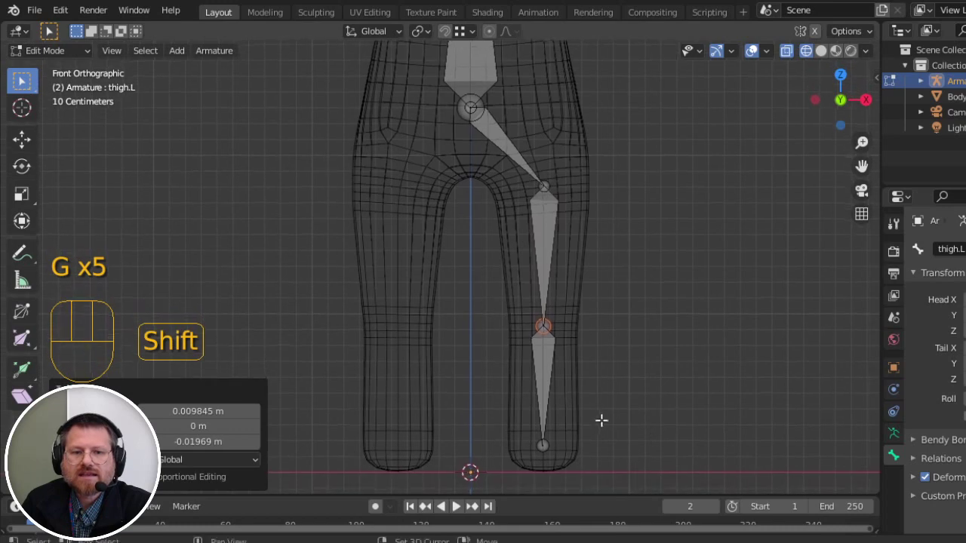
left_click(544, 446)
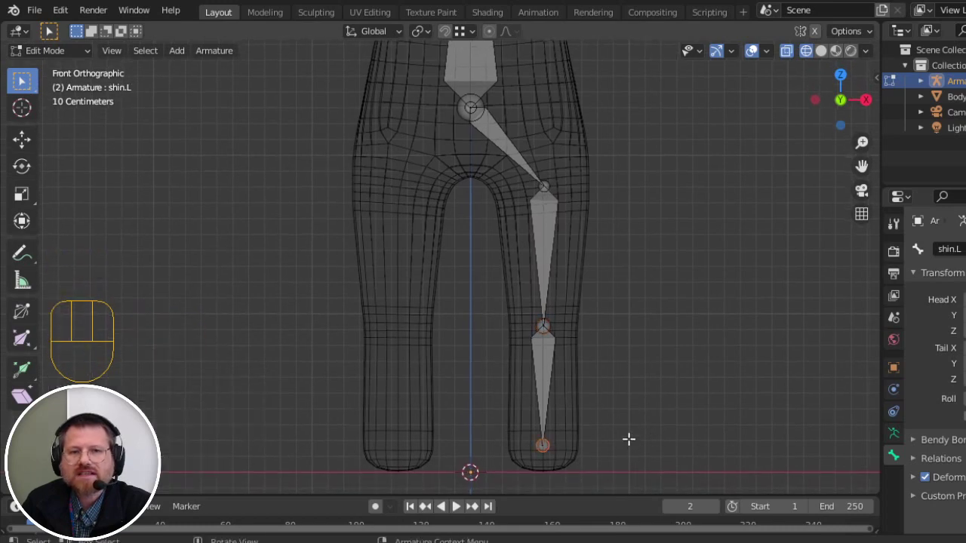
scroll(627, 440, "down", 4)
scroll(623, 340, "up", 3, "shift")
scroll(607, 388, "down", 1)
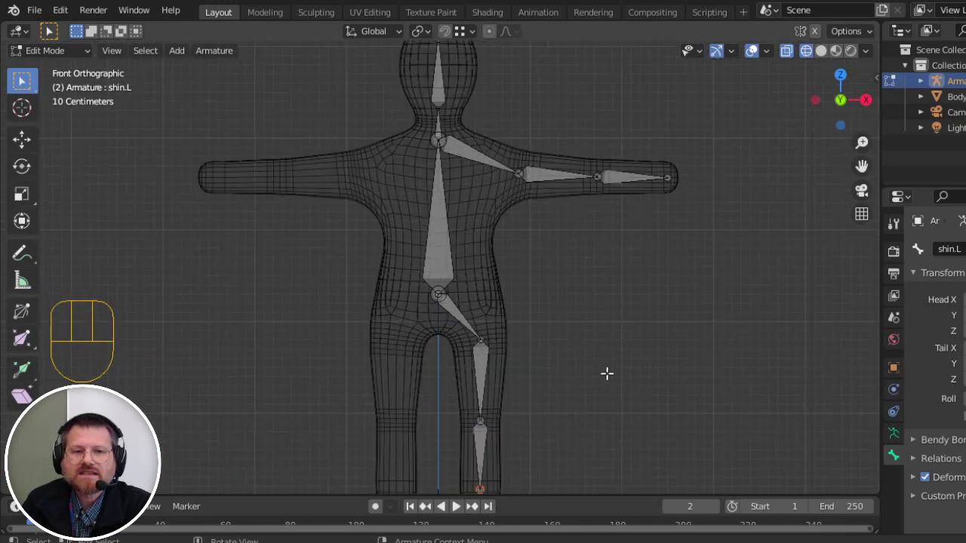
key("Tab")
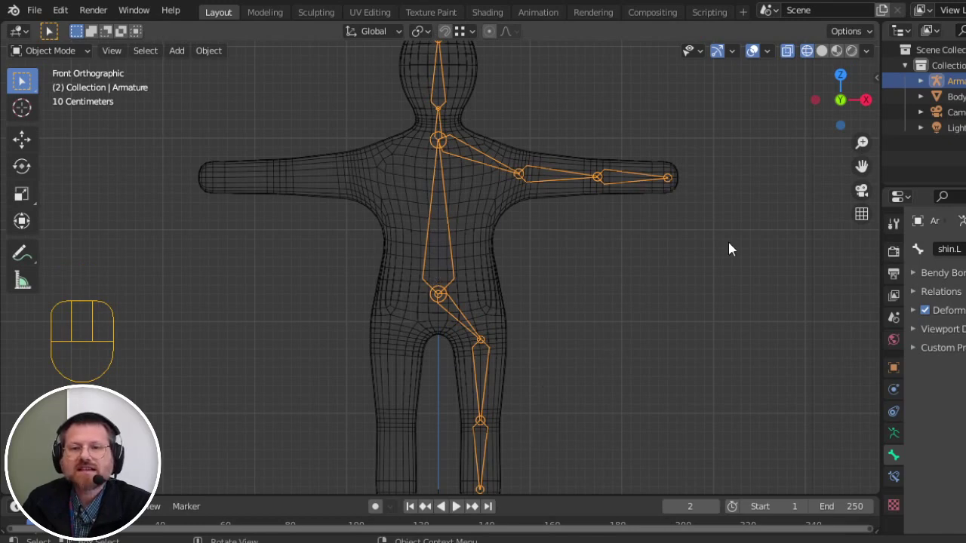
key("Tab")
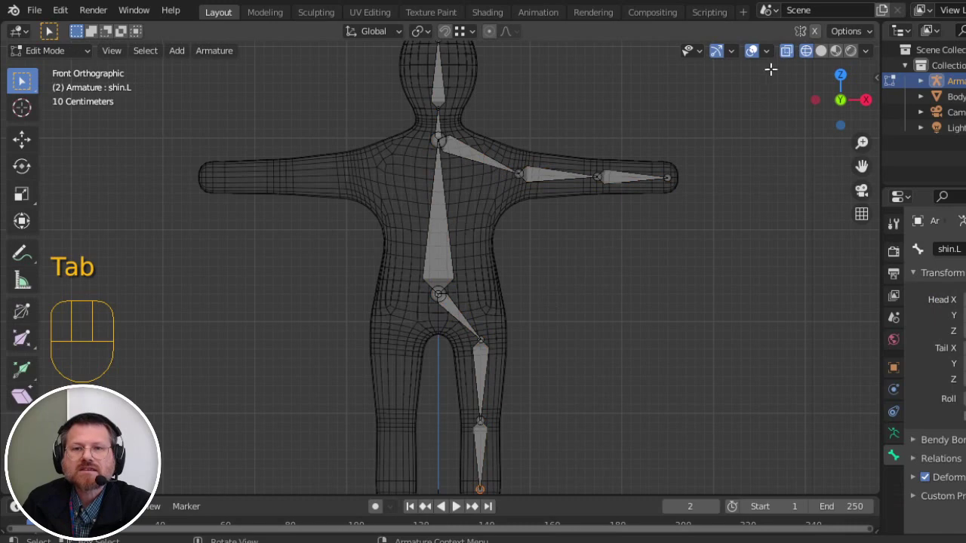
Step: Switch to solid shading and select collar.L, upperarm.L, lowerarm.L, pelvis.L, thigh.L and shin.L together
left_click(824, 52)
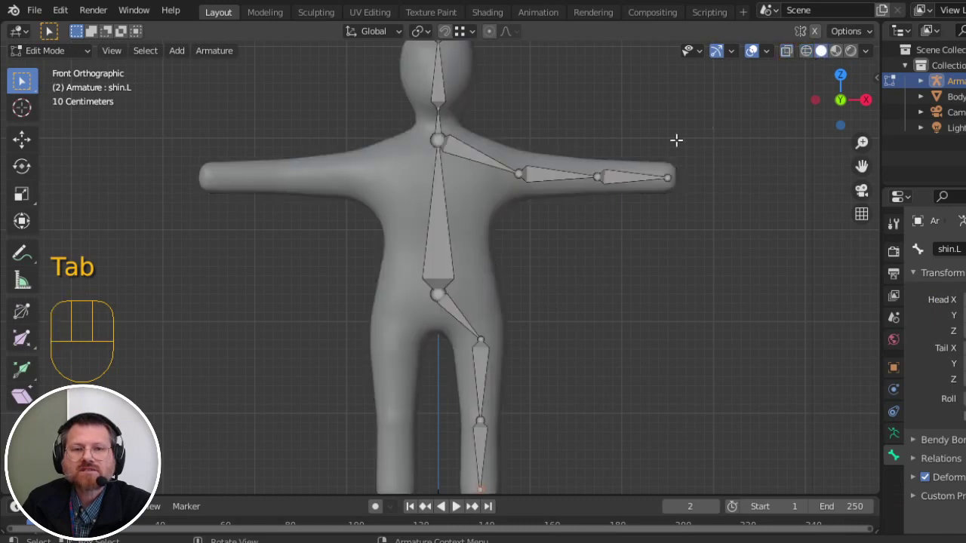
left_click(466, 150)
left_click(545, 175, "shift")
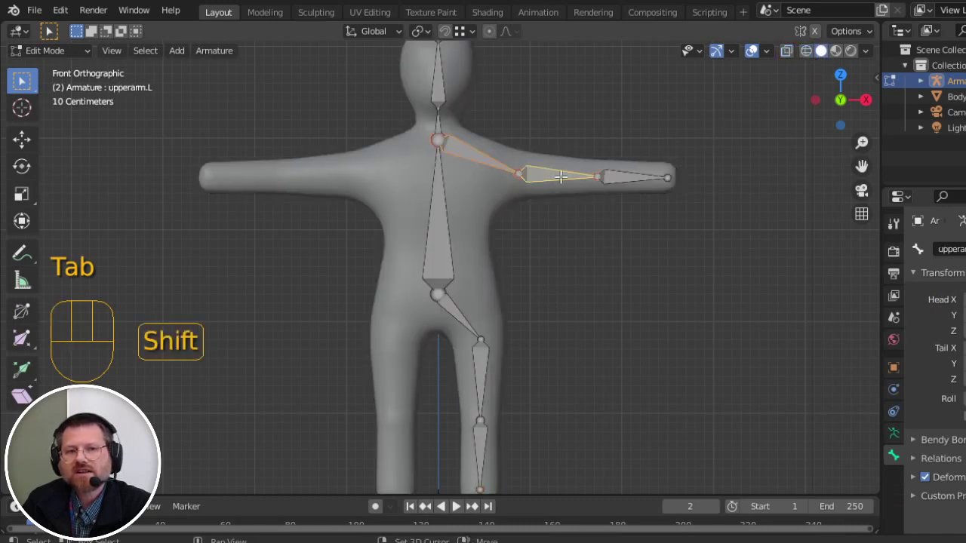
left_click(622, 174, "shift")
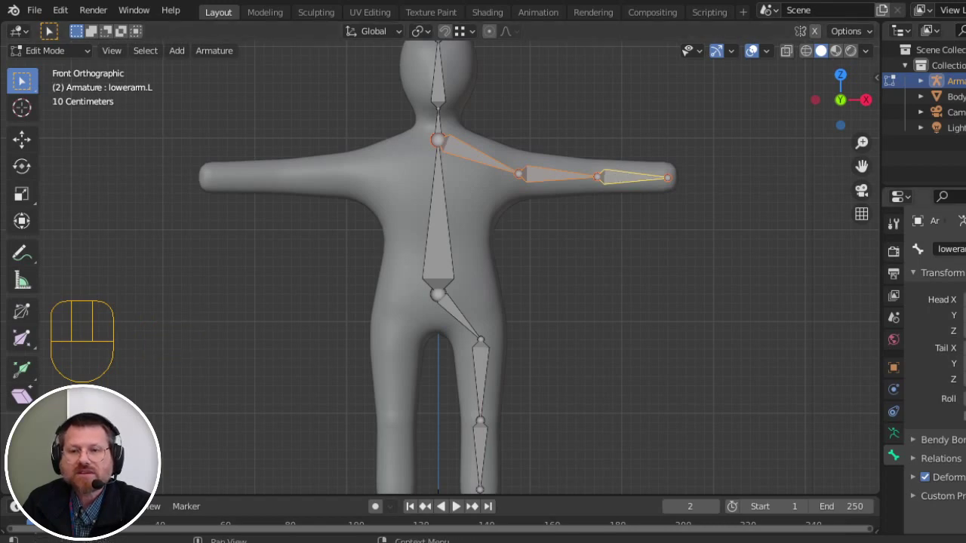
left_click(461, 319, "shift")
left_click(478, 370, "shift")
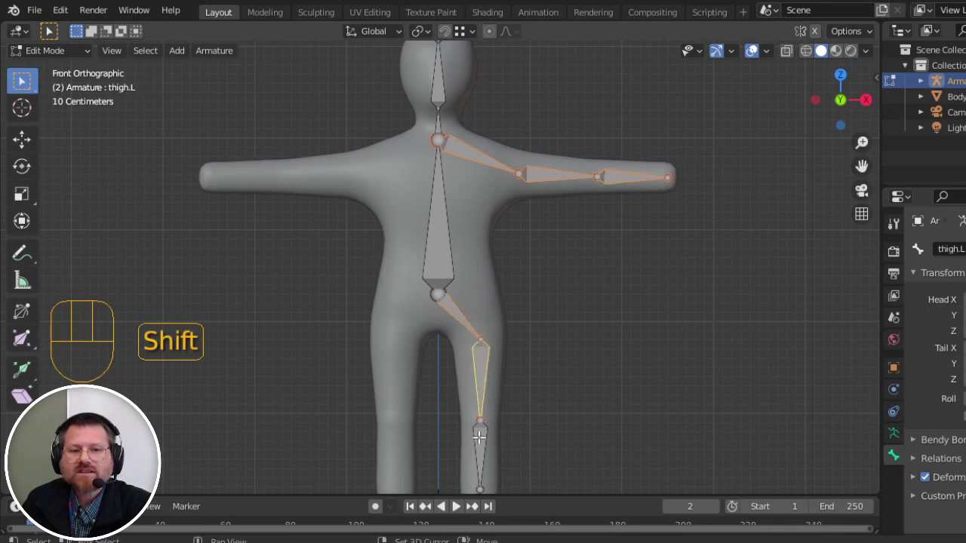
left_click(481, 438, "shift")
scroll(547, 405, "down", 1)
middle_click_drag(547, 405, 531, 380, "shift")
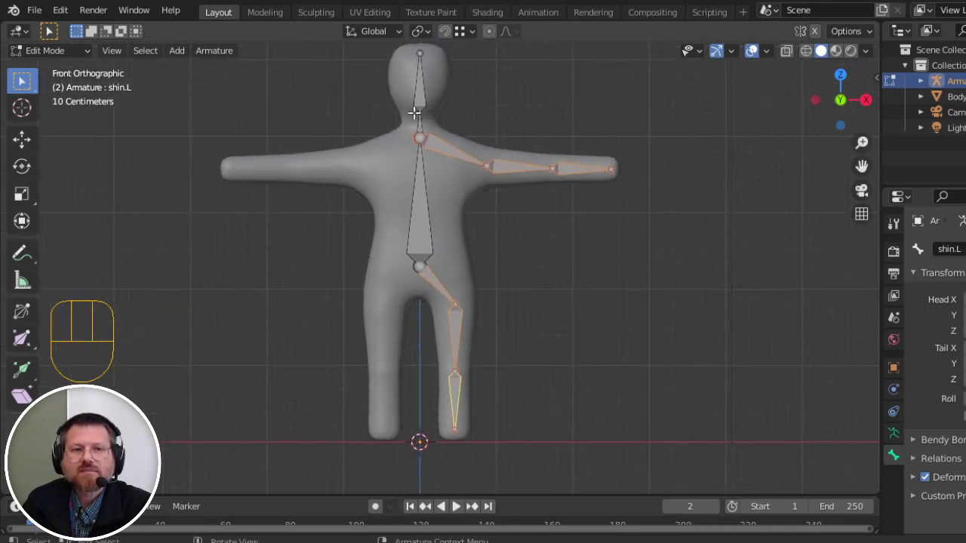
Step: Apply Symmetrize from the Armature context menu to create the matching .R bone chains
right_click(513, 164)
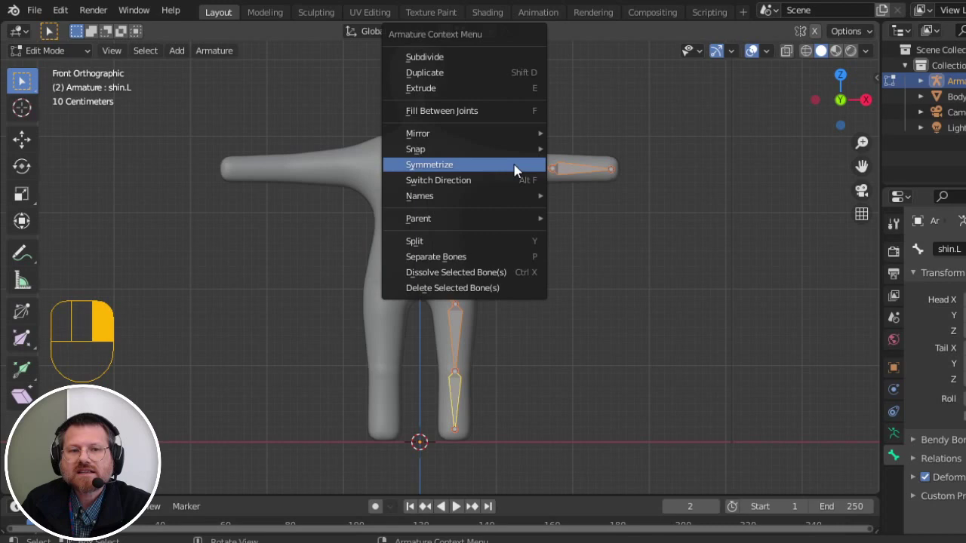
left_click(438, 165)
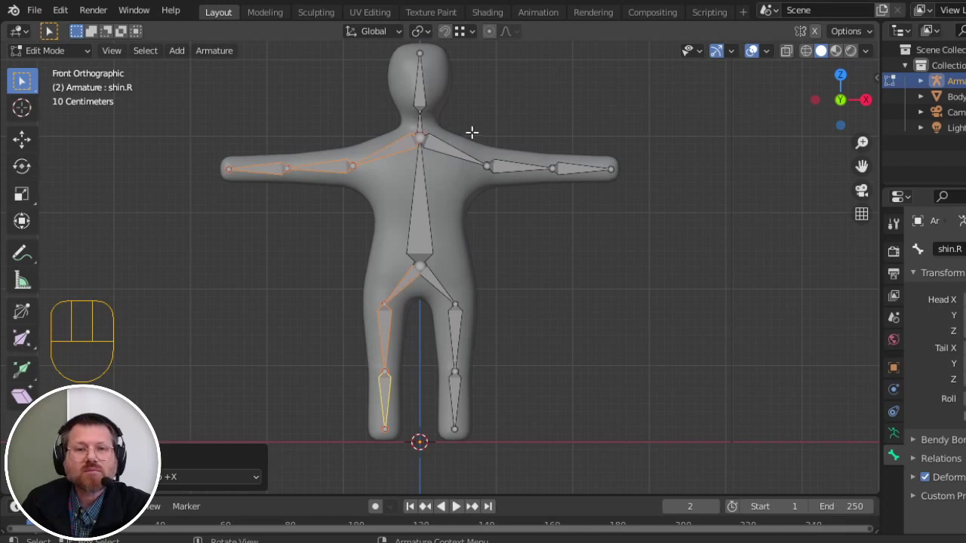
Step: Check the mirrored right-side bones: collar, upper arm, forearm, pelvis, thigh and shin
left_click(391, 151)
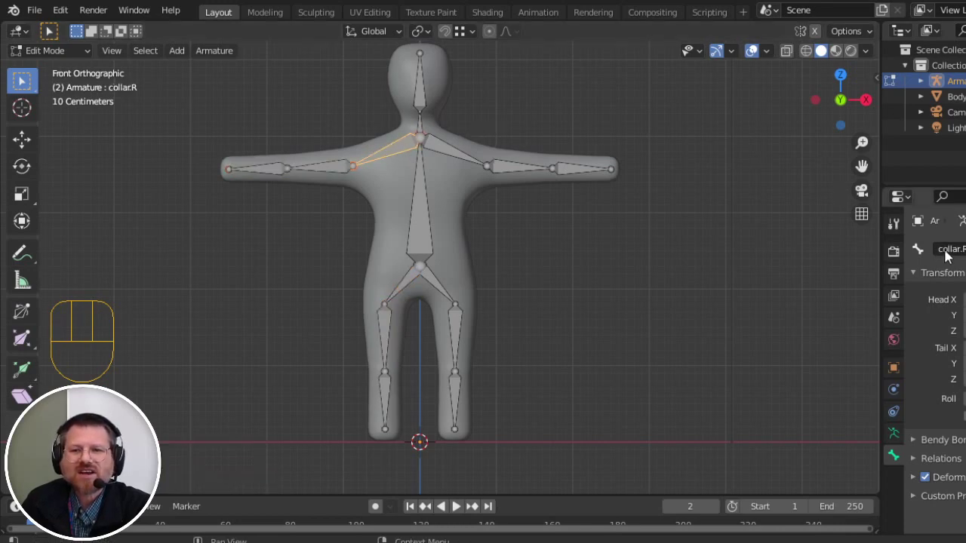
left_click(337, 163)
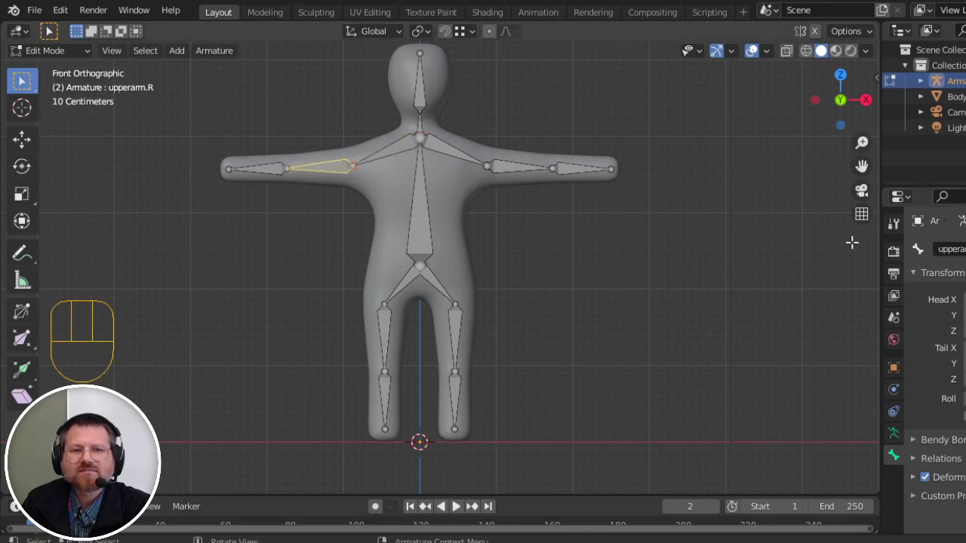
left_click(270, 170)
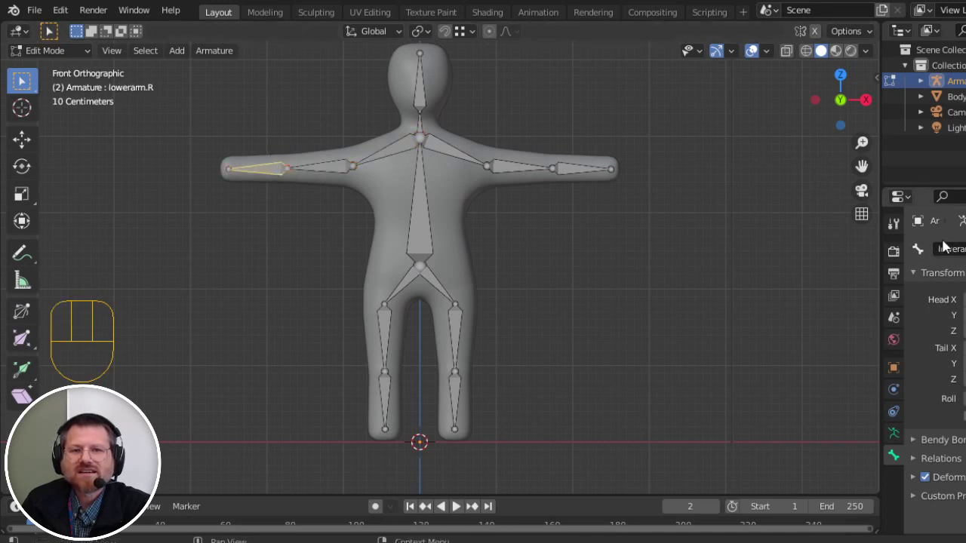
left_click(408, 282)
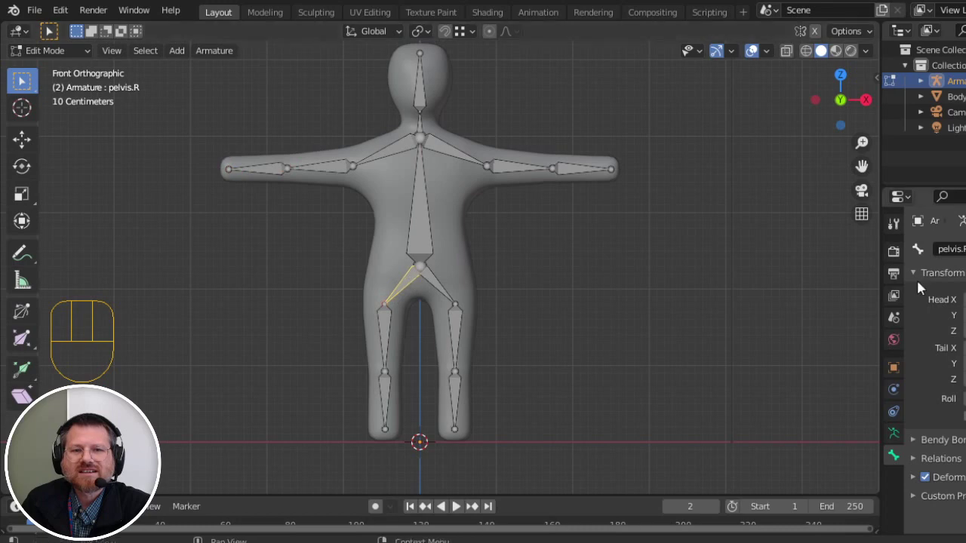
left_click(381, 321)
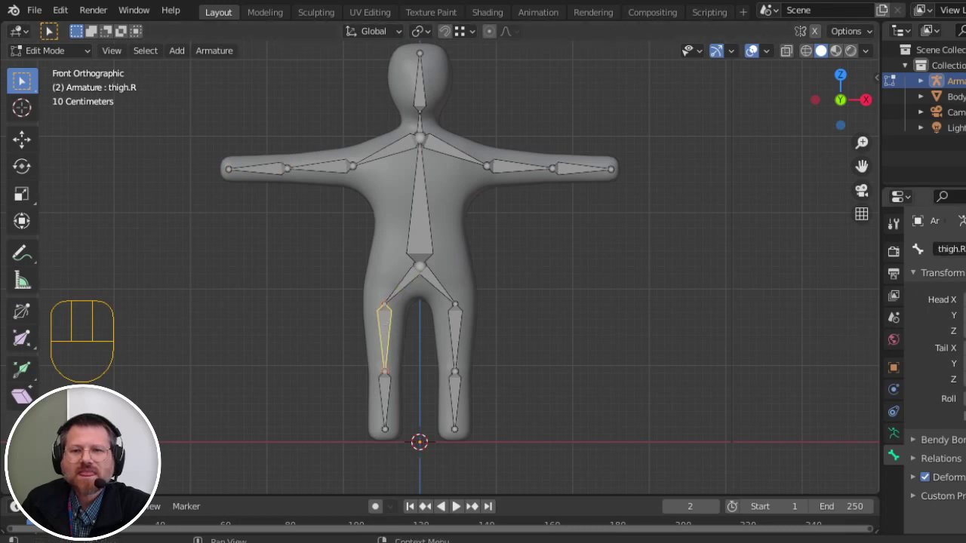
left_click(390, 405)
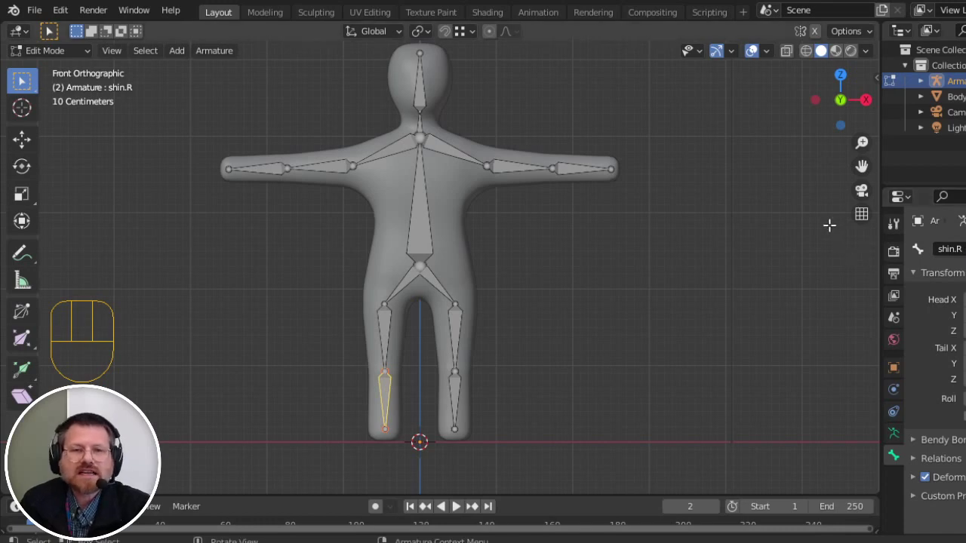
Step: Raise both hip joints straight up along Z by about 0.083 m
scroll(477, 321, "up", 3)
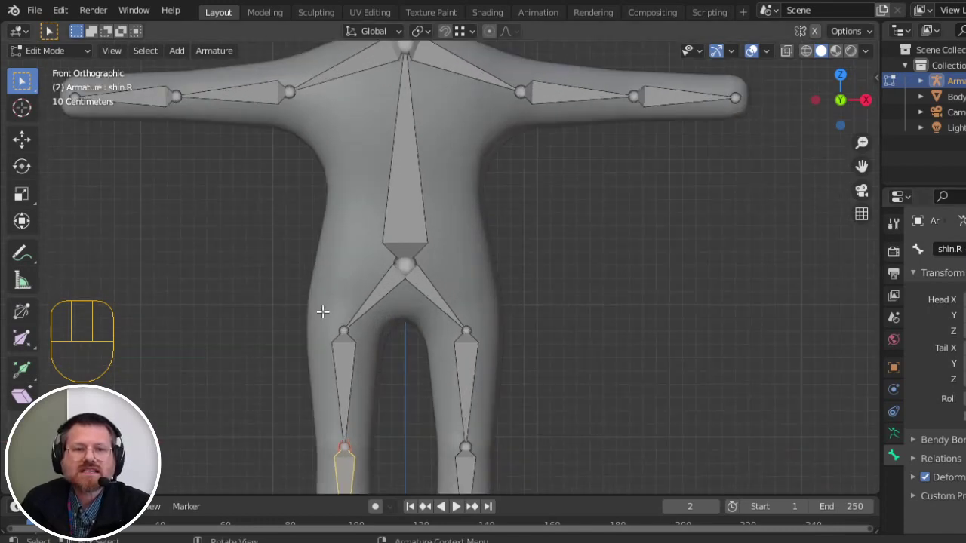
left_click(344, 330)
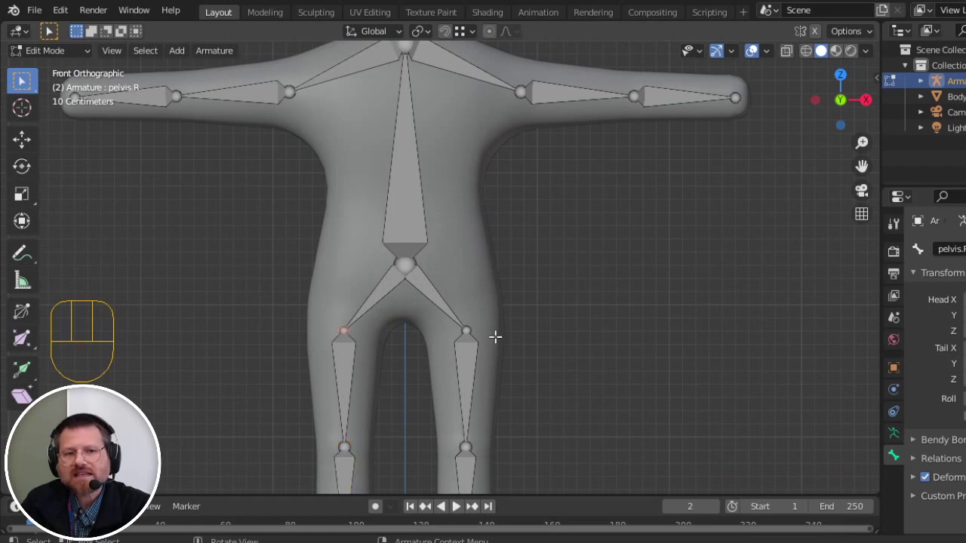
left_click(468, 331, "shift")
key("g")
key("z")
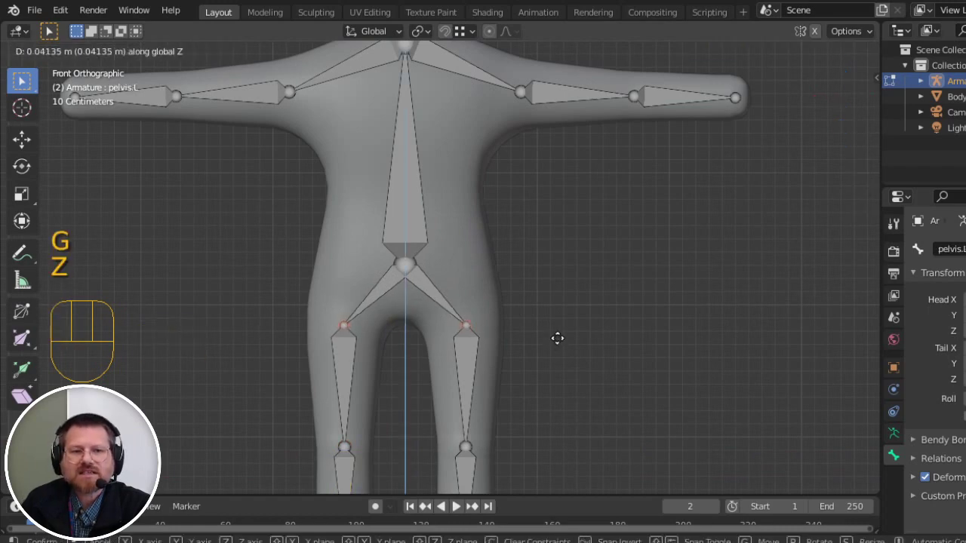
left_click(555, 333)
scroll(556, 333, "down", 2)
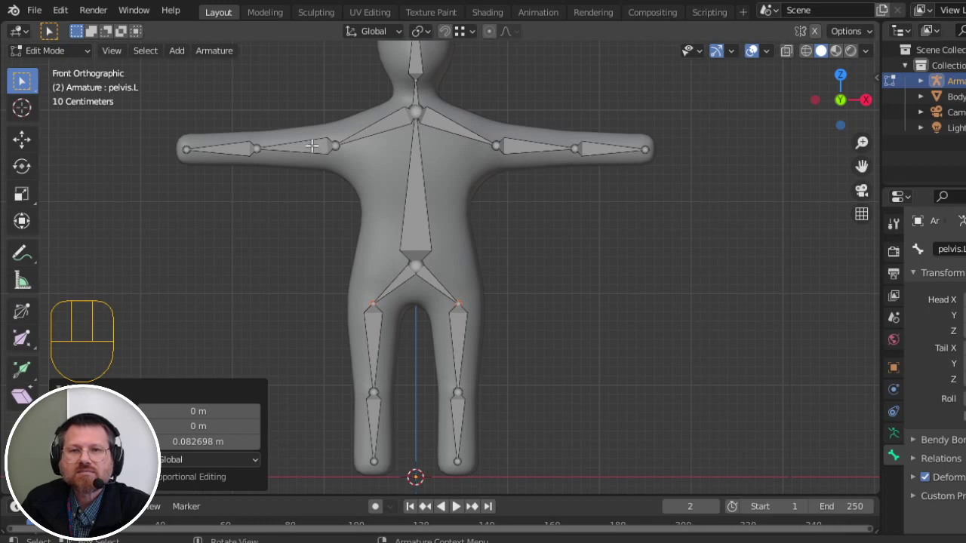
Step: Enable X-Axis Mirror and test it by moving the left forearm tip, then cancel the move
left_click(815, 31)
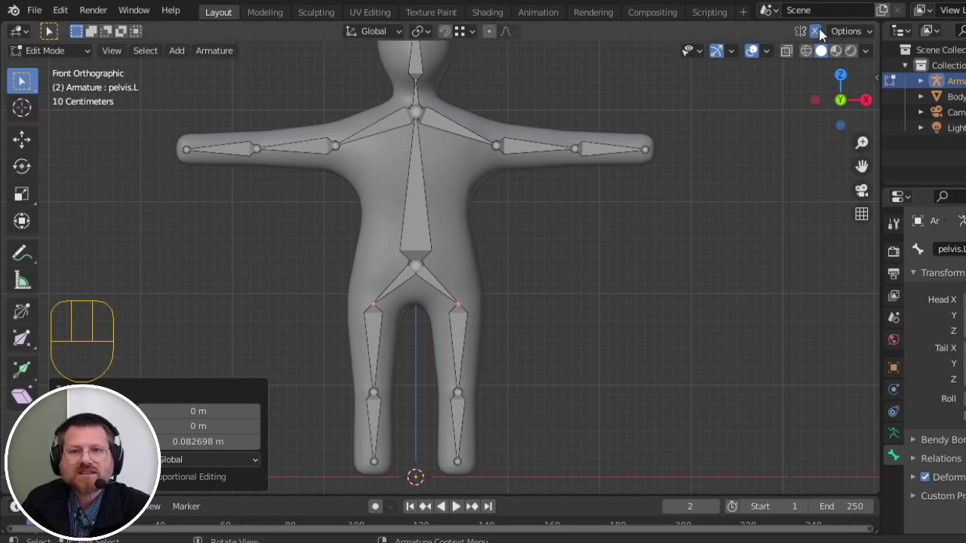
left_click(646, 149)
key("g")
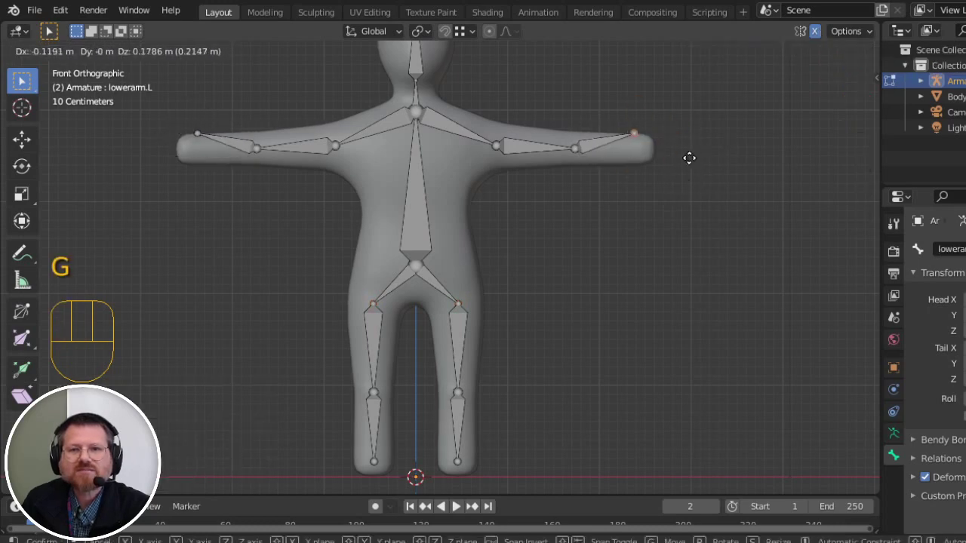
key("Escape")
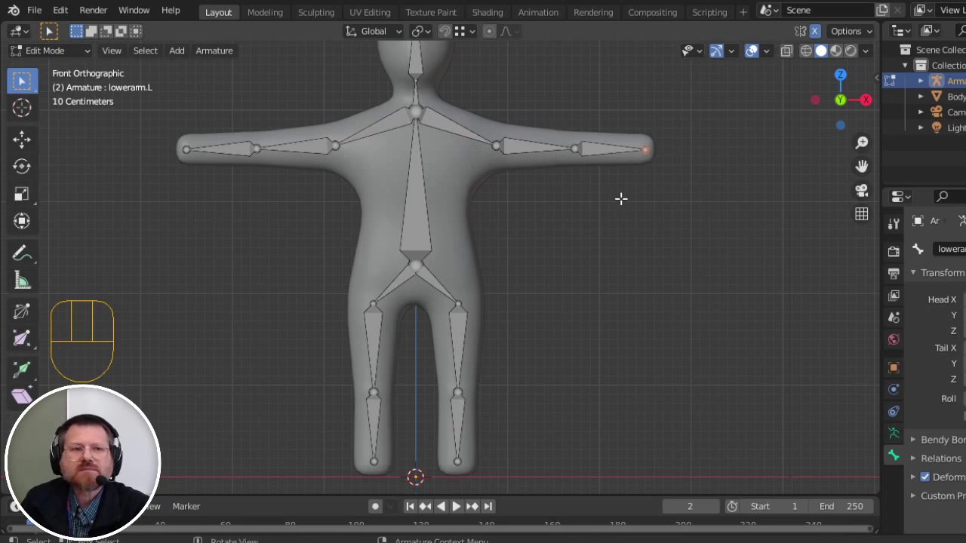
Step: Return to Object Mode, select the Body mesh, then add the armature as the active object
key("Tab")
middle_click_drag(638, 219, 518, 229)
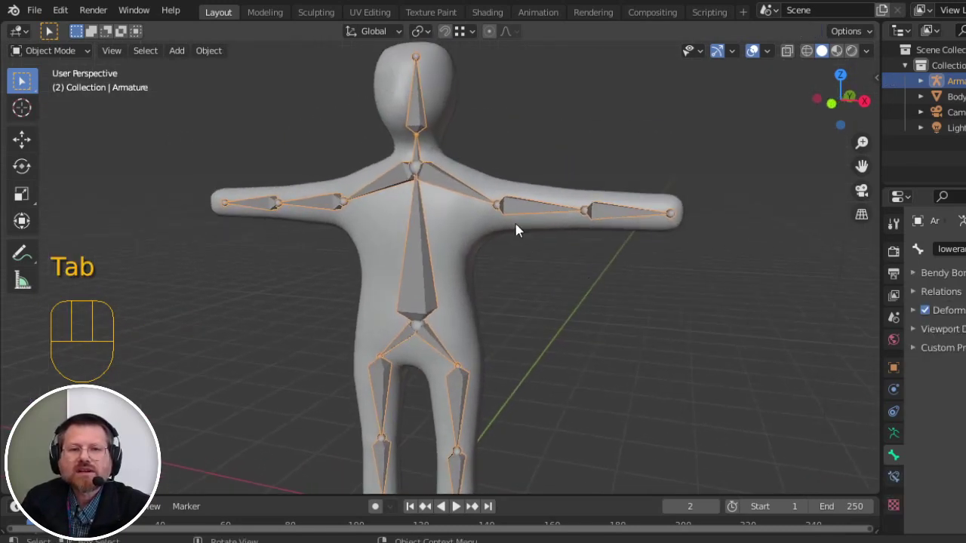
left_click(443, 83)
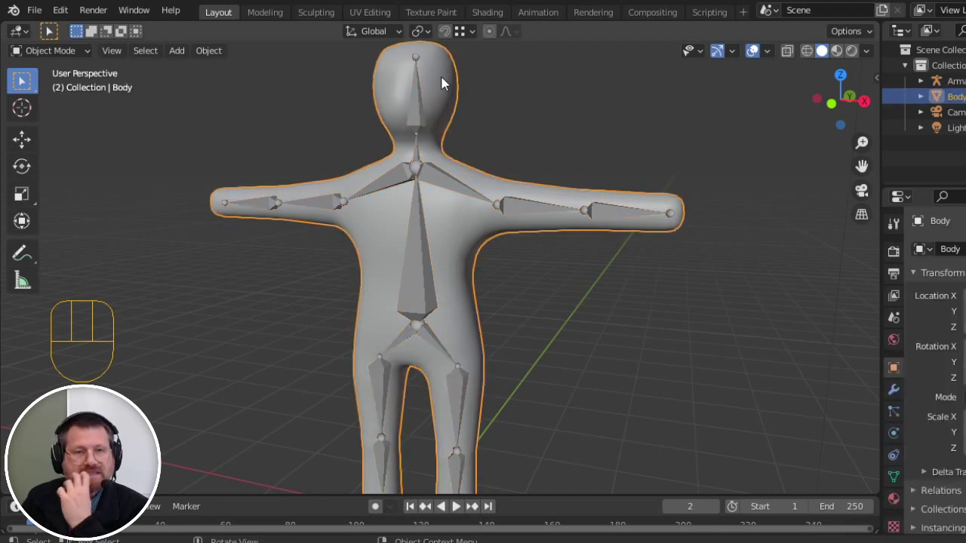
left_click(444, 181, "shift")
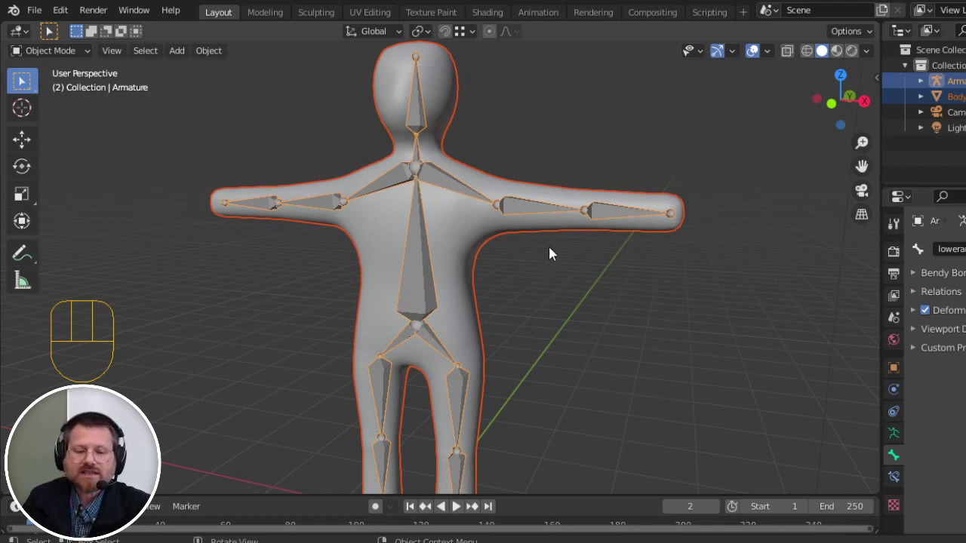
Step: Parent Body to the armature With Automatic Weights and confirm it is listed as the armature's child
key("ctrl")
key("ctrl+p")
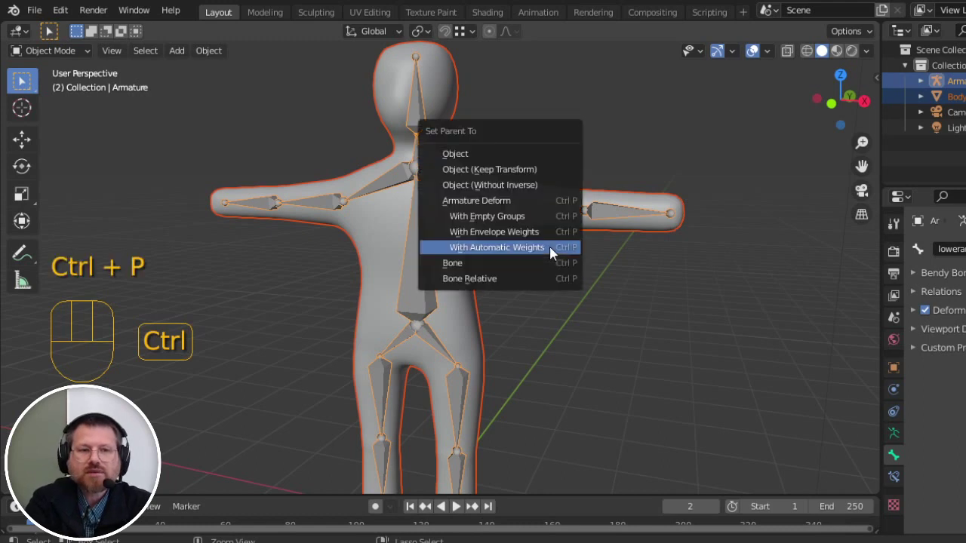
left_click(511, 249)
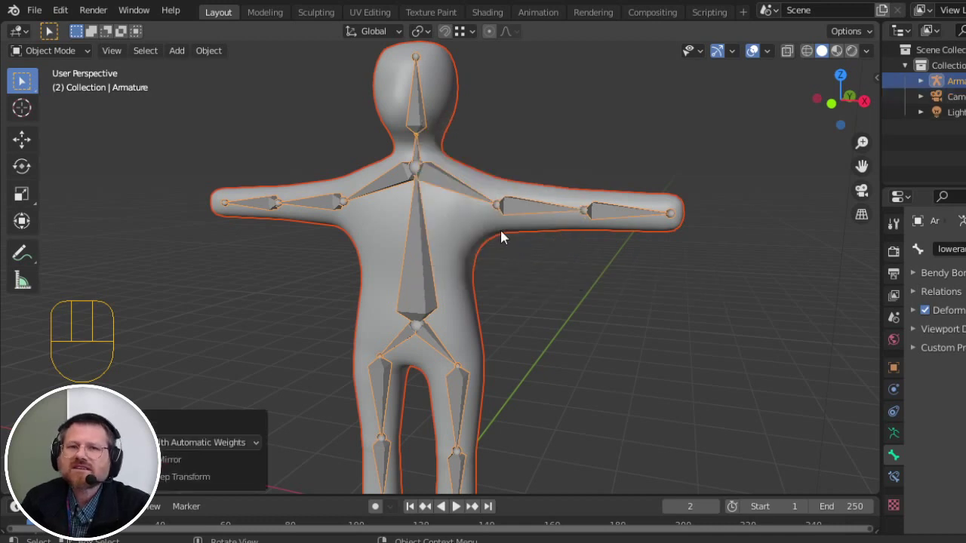
left_click(482, 235)
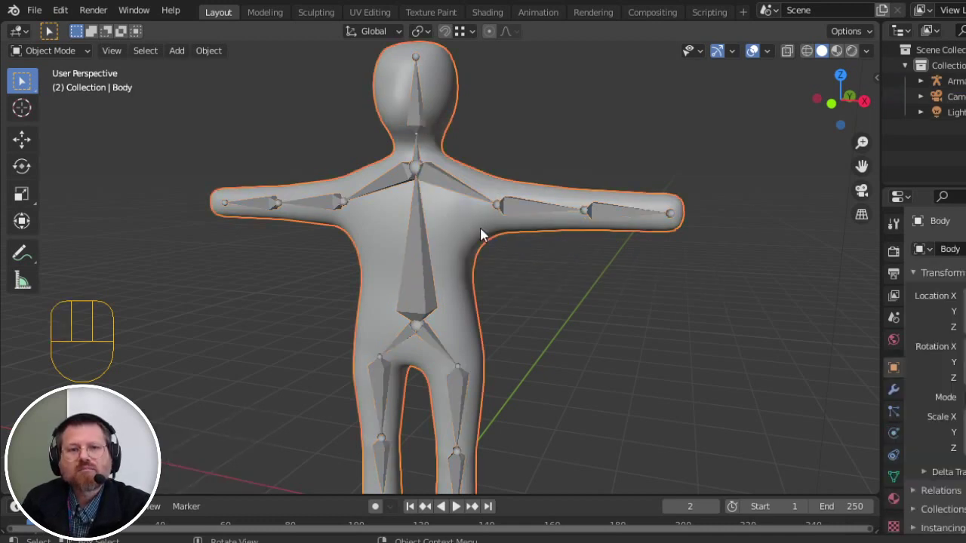
left_click(920, 83)
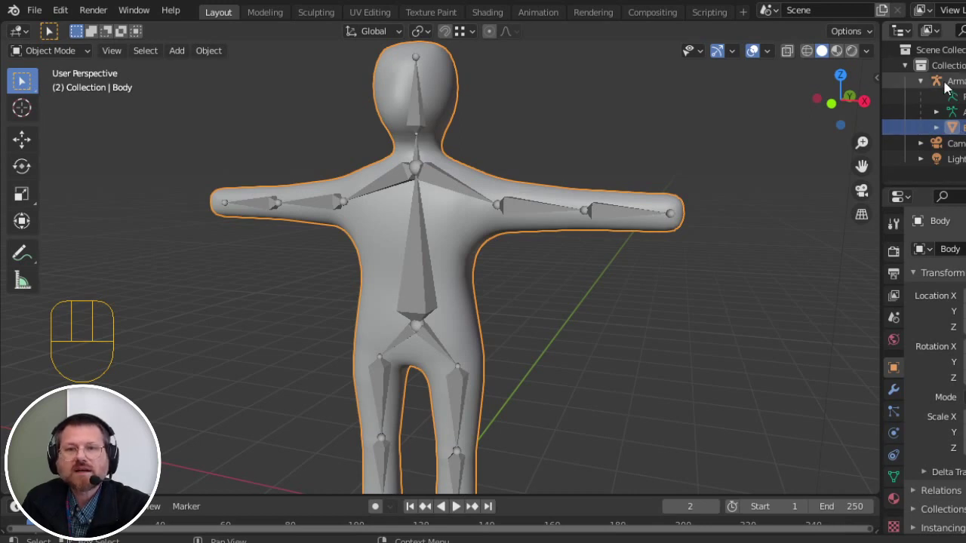
left_click(920, 83)
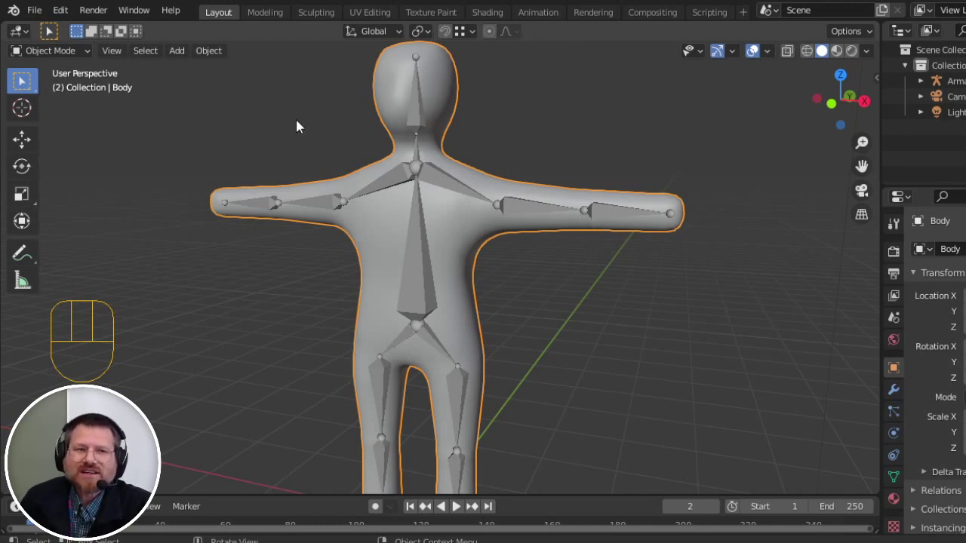
Step: Put the armature in Pose Mode and rotate the left upper arm downward
left_click(431, 176)
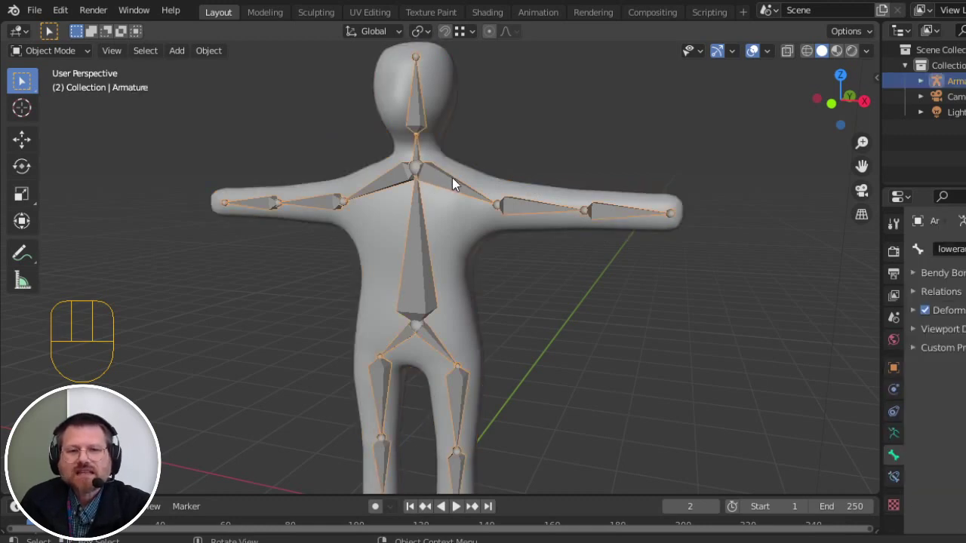
left_click(72, 51)
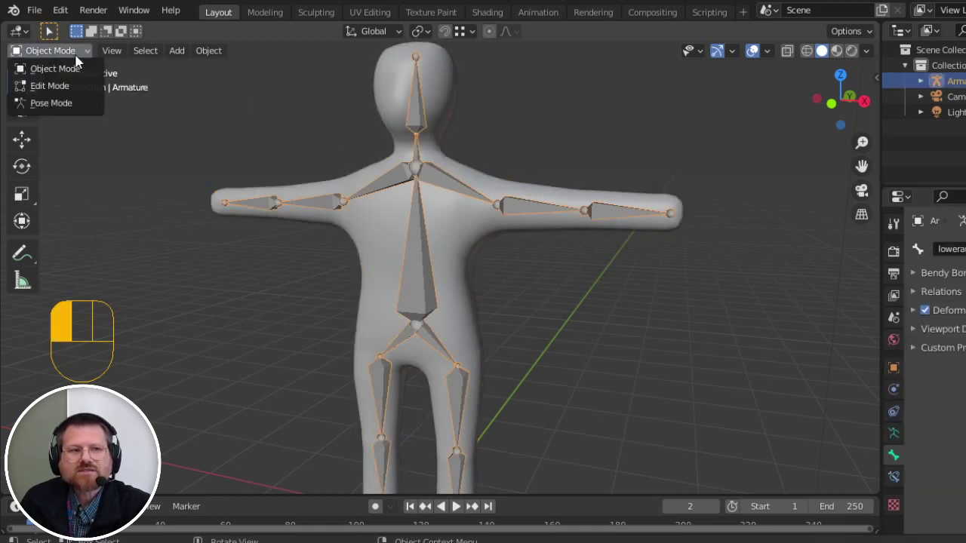
left_click(34, 101)
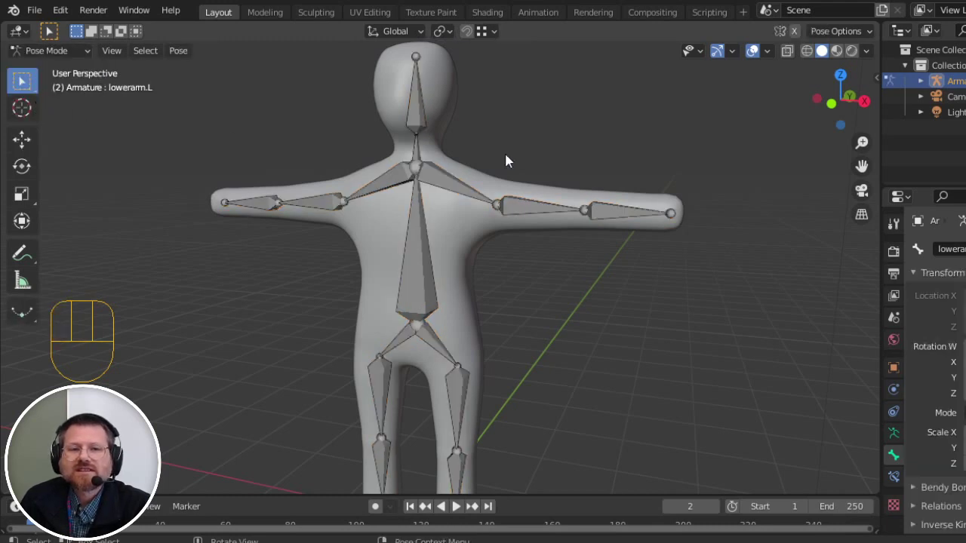
left_click(538, 210)
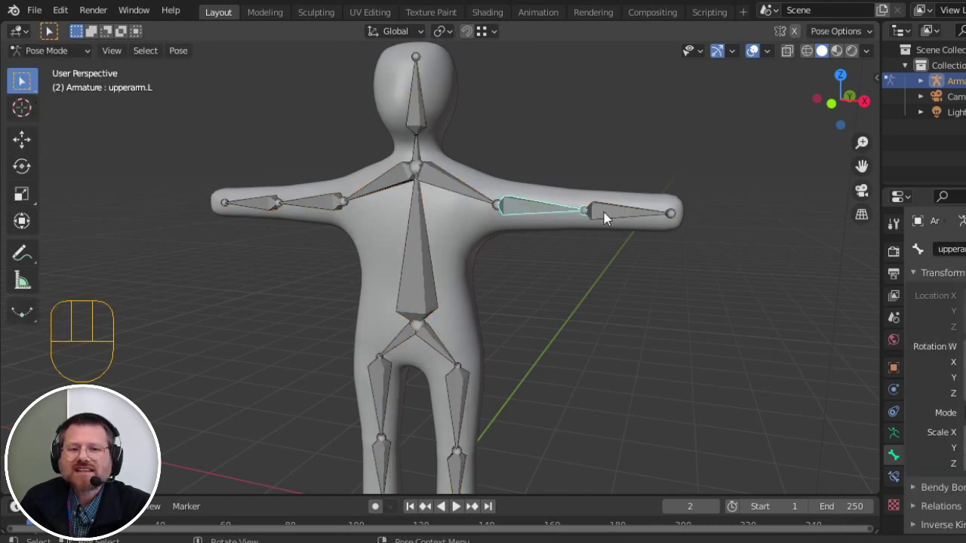
key("r")
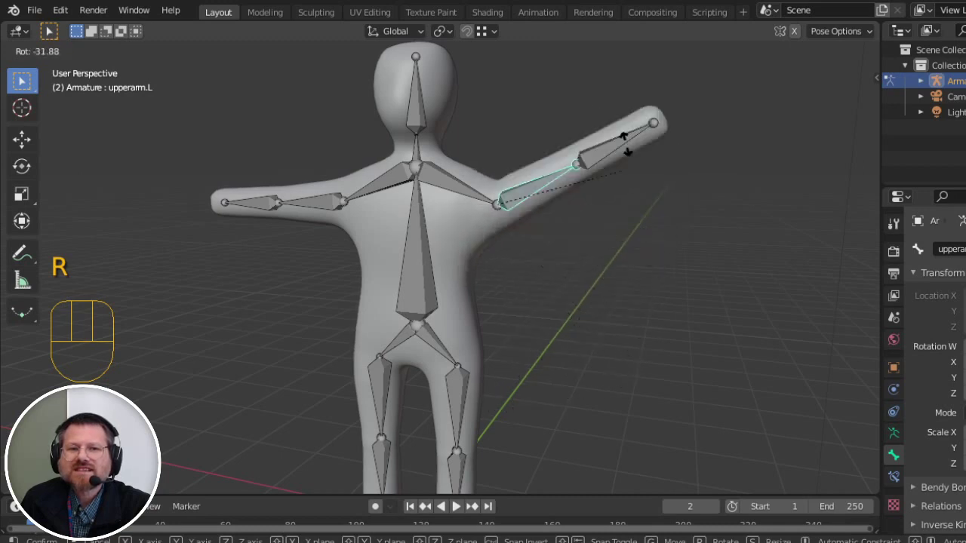
key("Escape")
key("r")
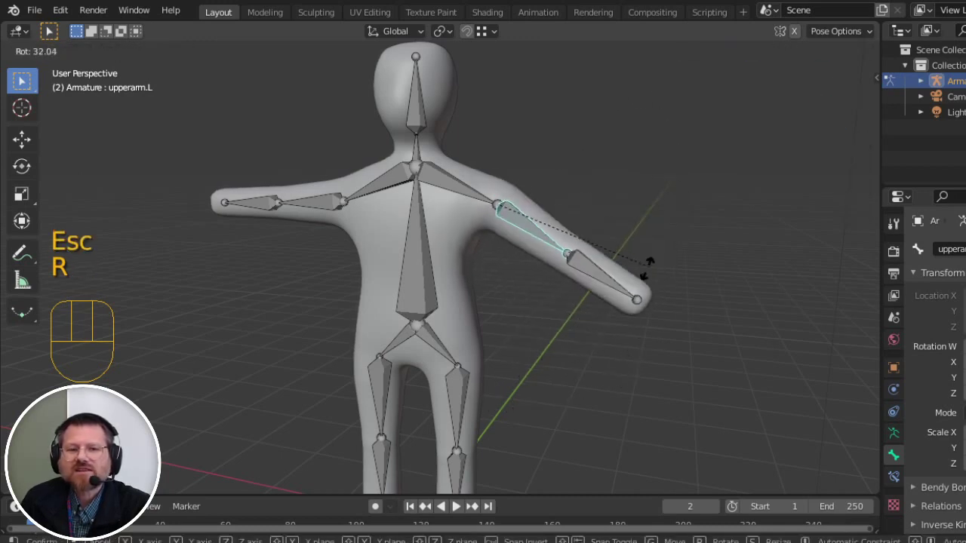
left_click(624, 304)
Step: Bend the left forearm and tilt the head sideways by 41.9°
left_click(581, 300)
key("r")
left_click(539, 352)
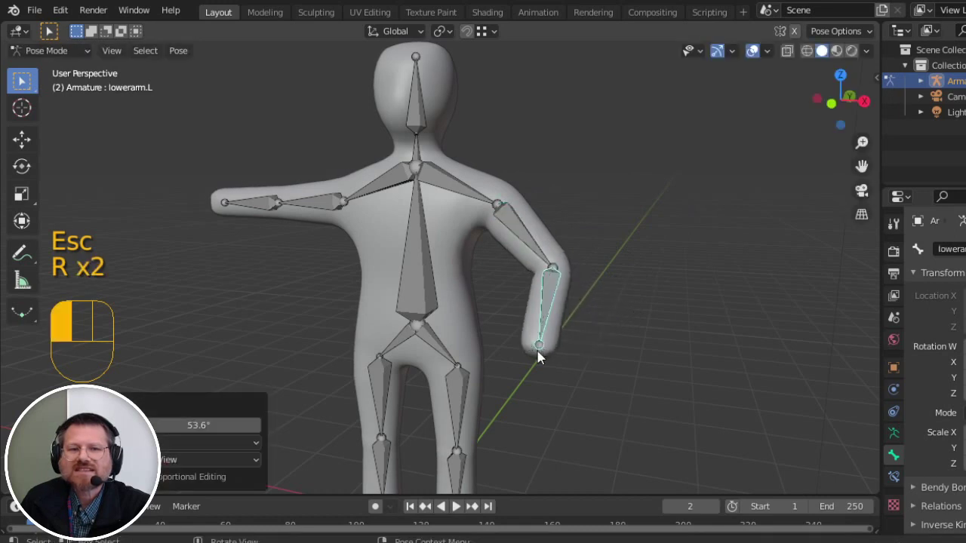
left_click(421, 101)
key("r")
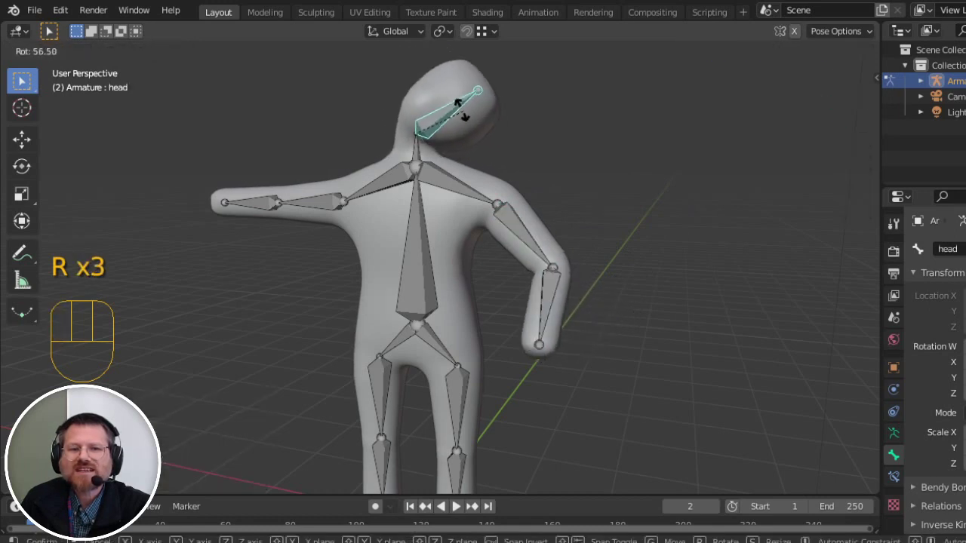
left_click(458, 101)
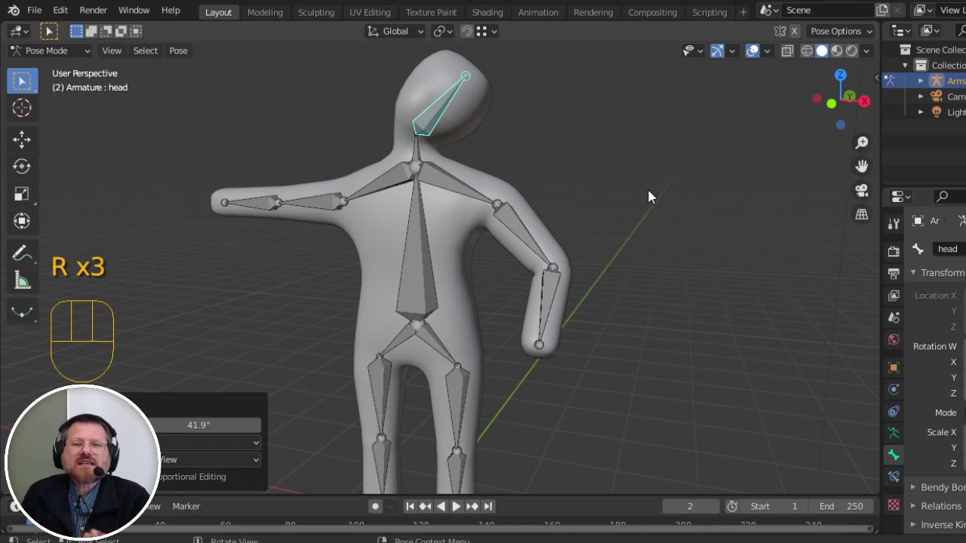